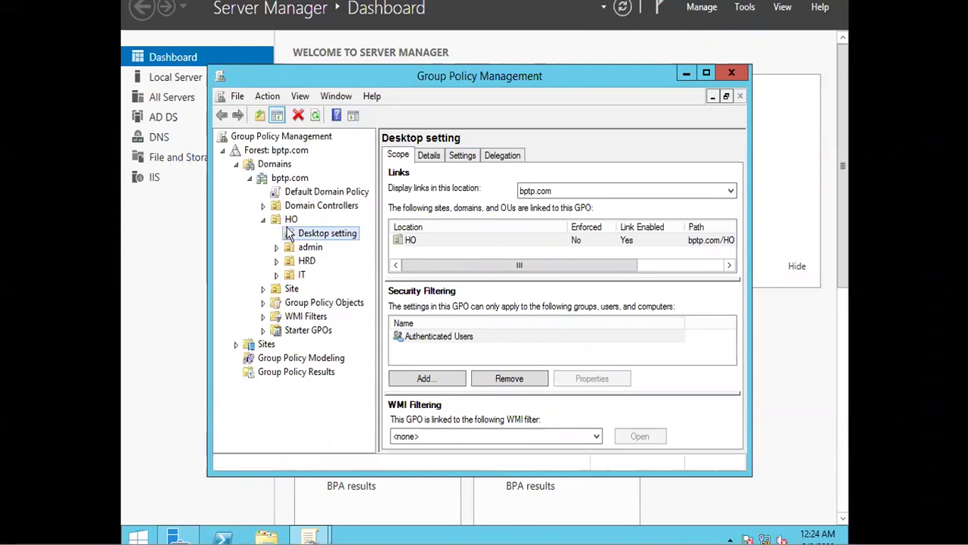
Step: Create a GPO linked to HO named 'destkop', after 'Desktop settings' is rejected as a duplicate
right_click(288, 223)
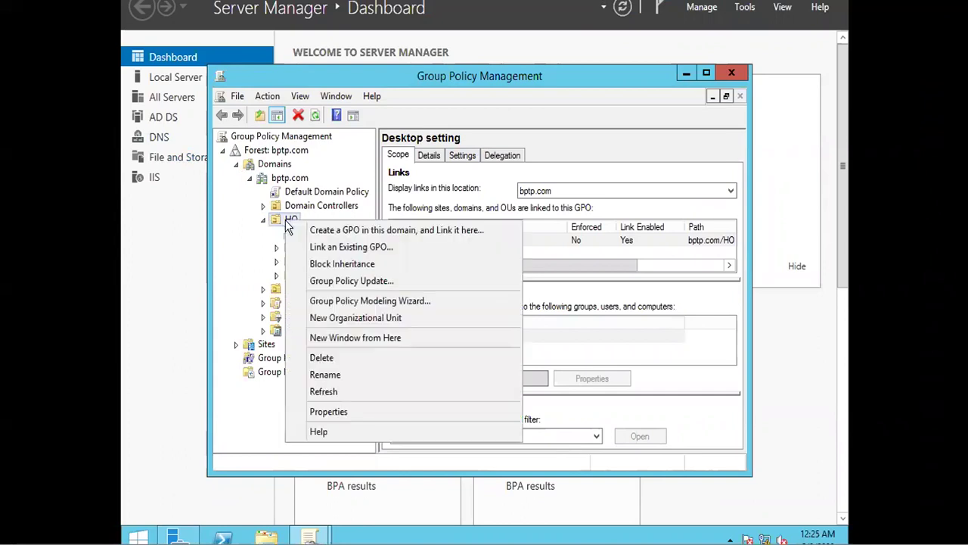
left_click(333, 233)
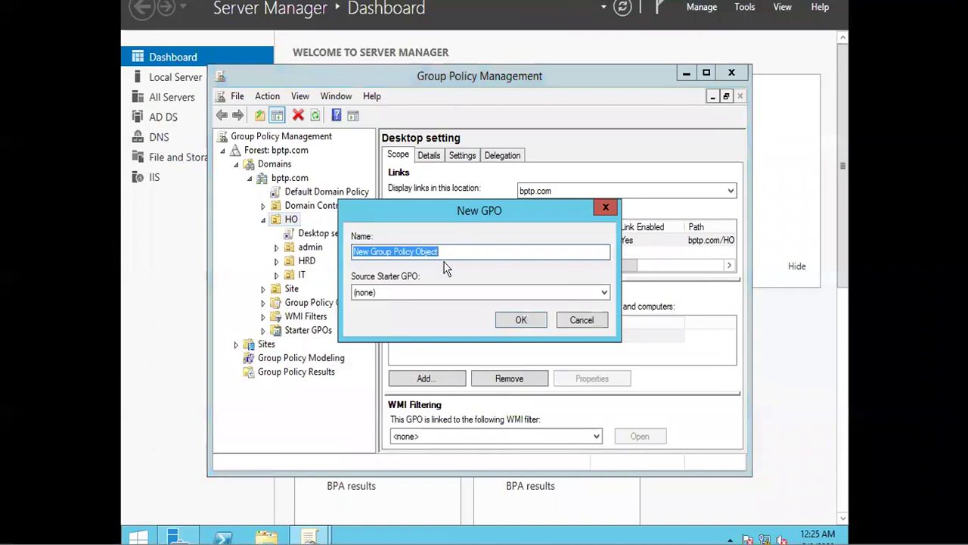
type("Desktop ")
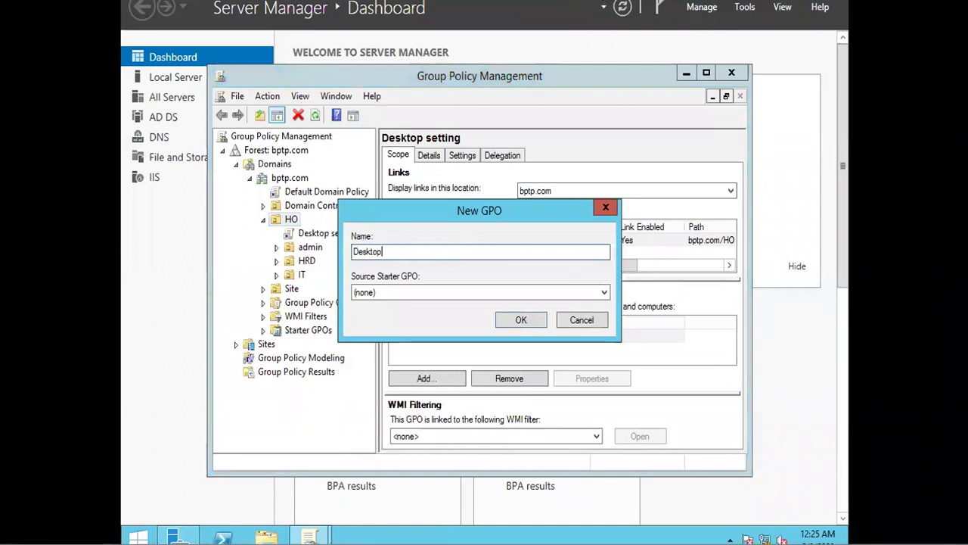
type("setting")
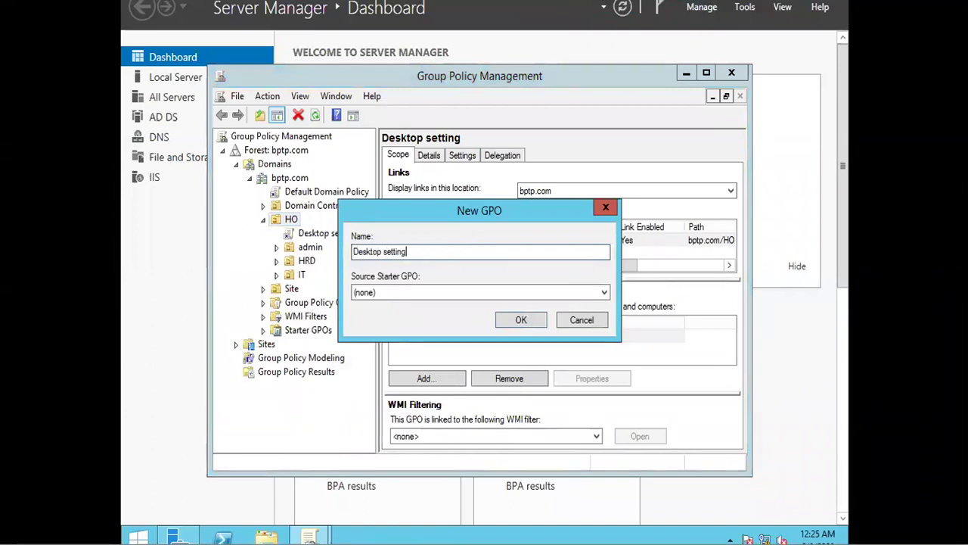
type("s")
key("Return")
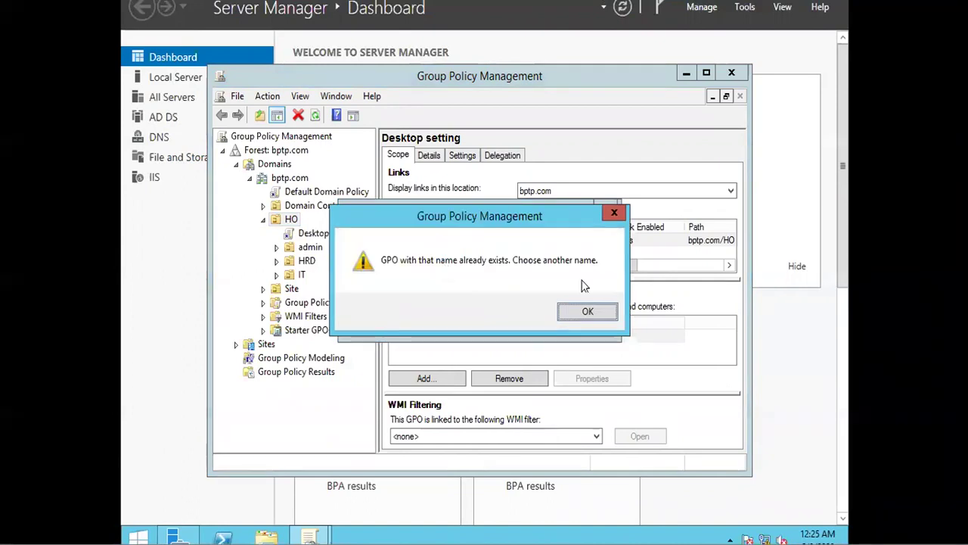
left_click(579, 310)
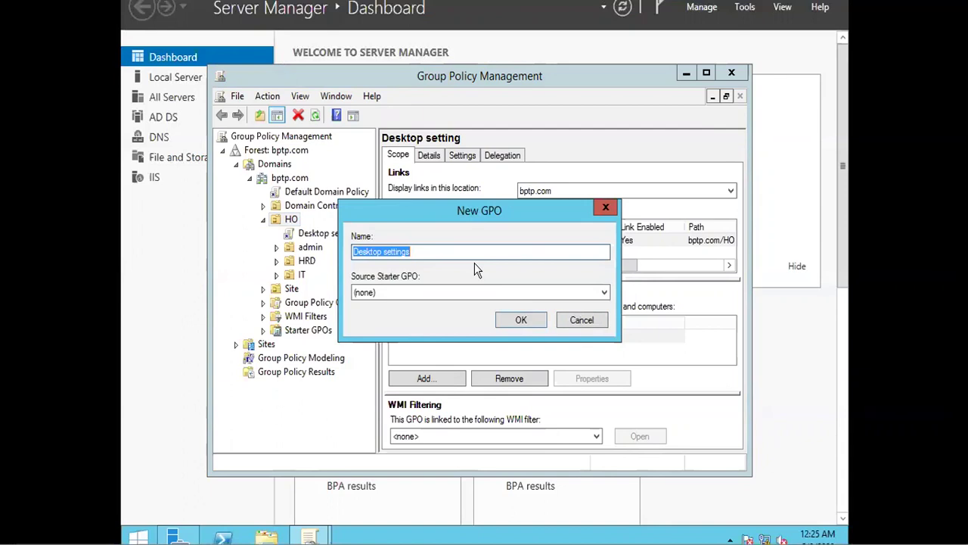
key("BackSpace")
type("dest")
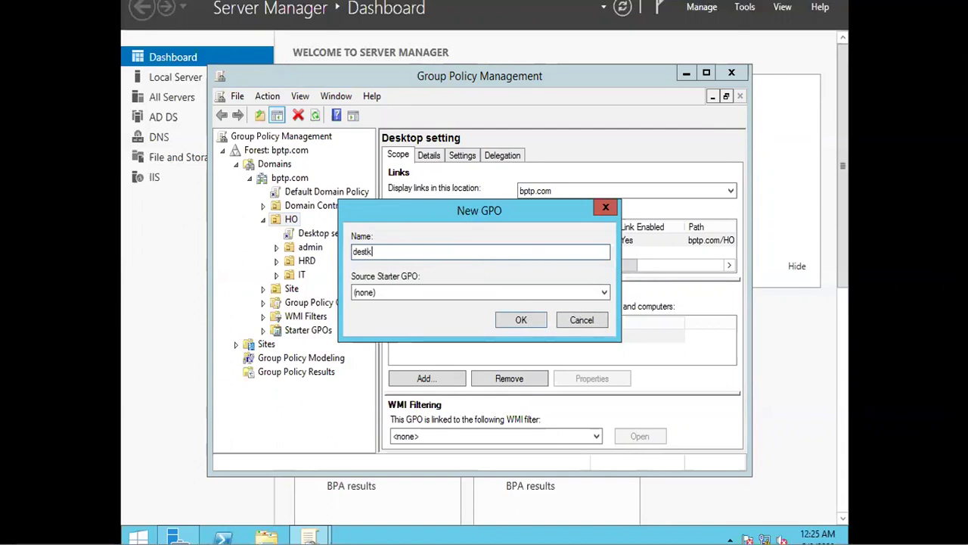
type("kop")
left_click(537, 321)
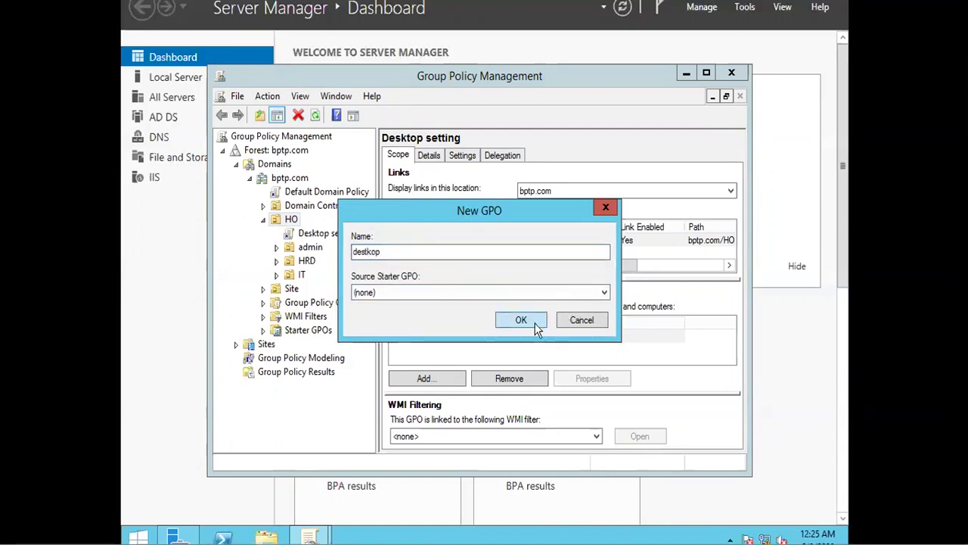
right_click(326, 234)
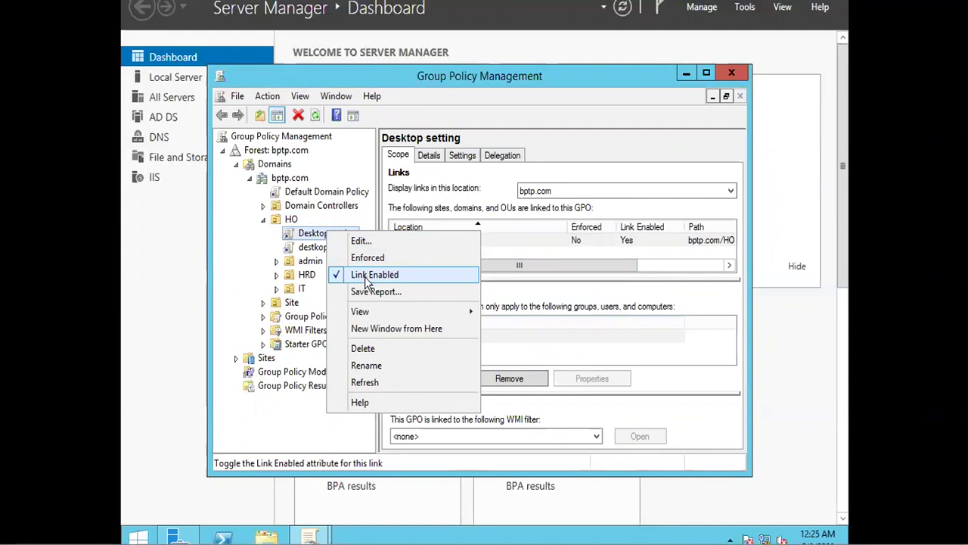
left_click(369, 279)
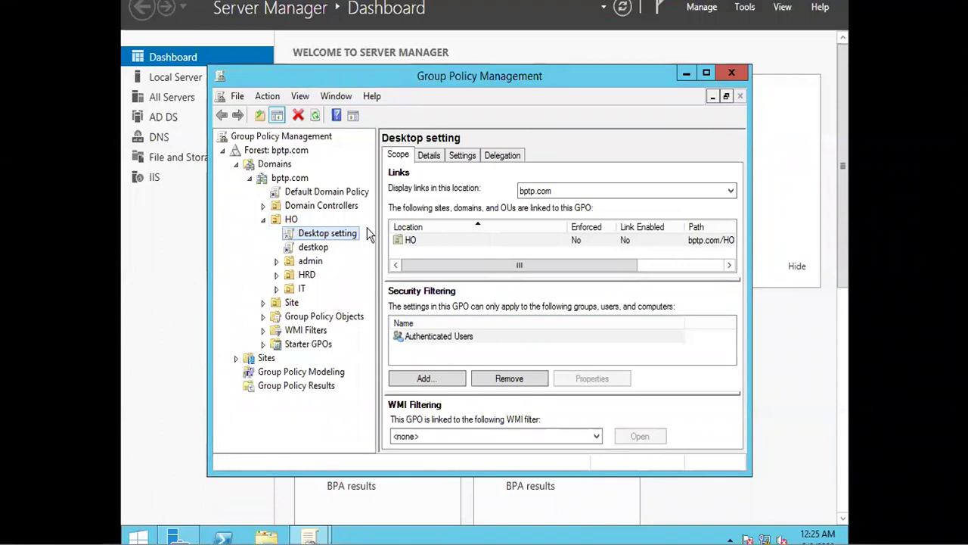
right_click(332, 236)
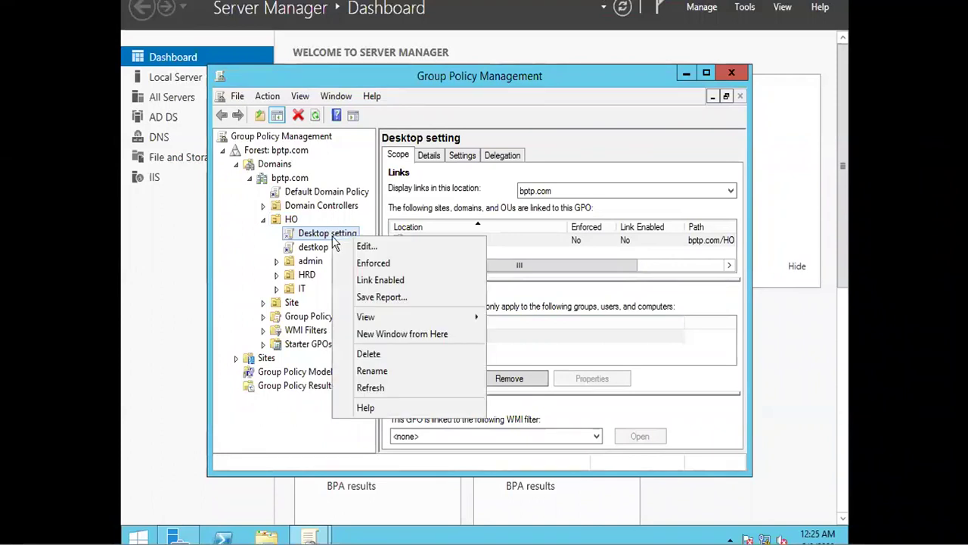
left_click(360, 282)
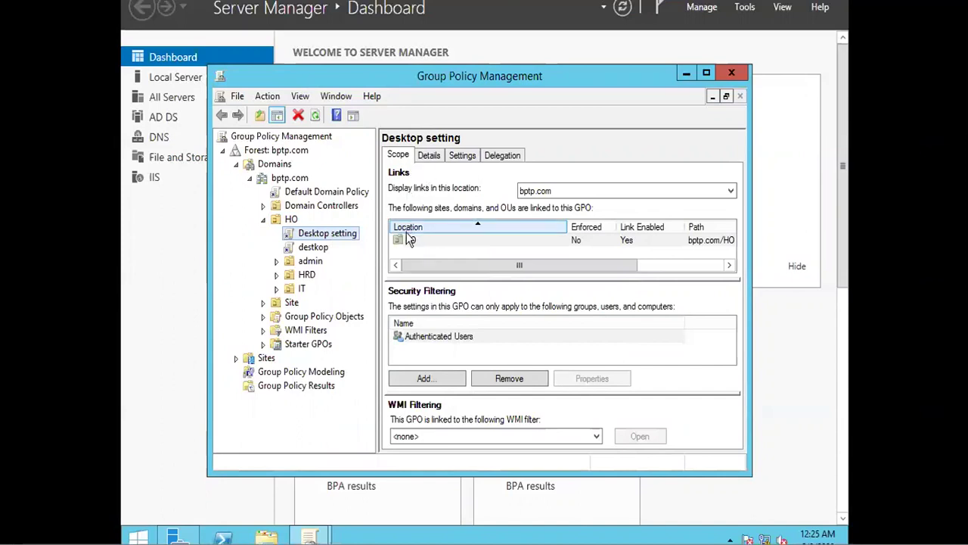
Step: Review the Desktop setting GPO's Details and Settings report, dismissing the browser warning
left_click(434, 160)
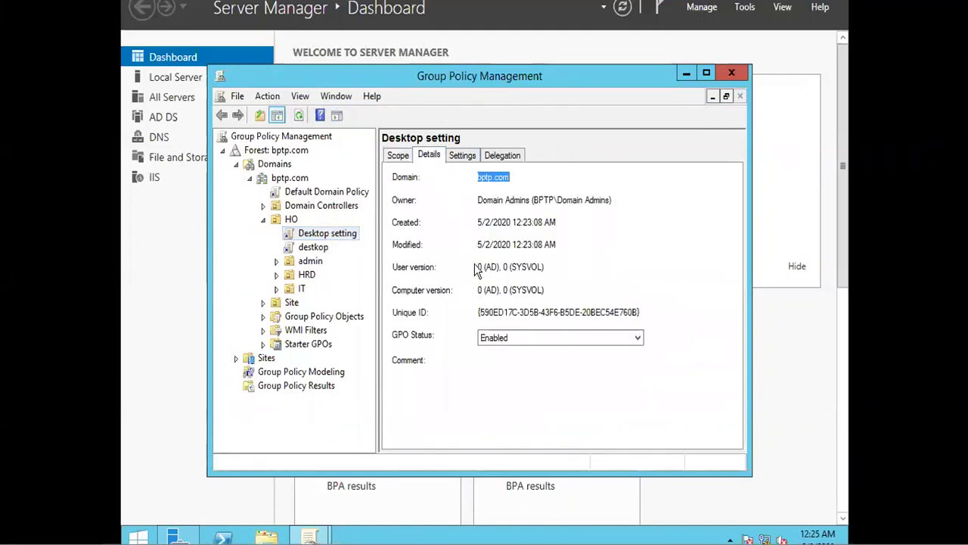
left_click(463, 157)
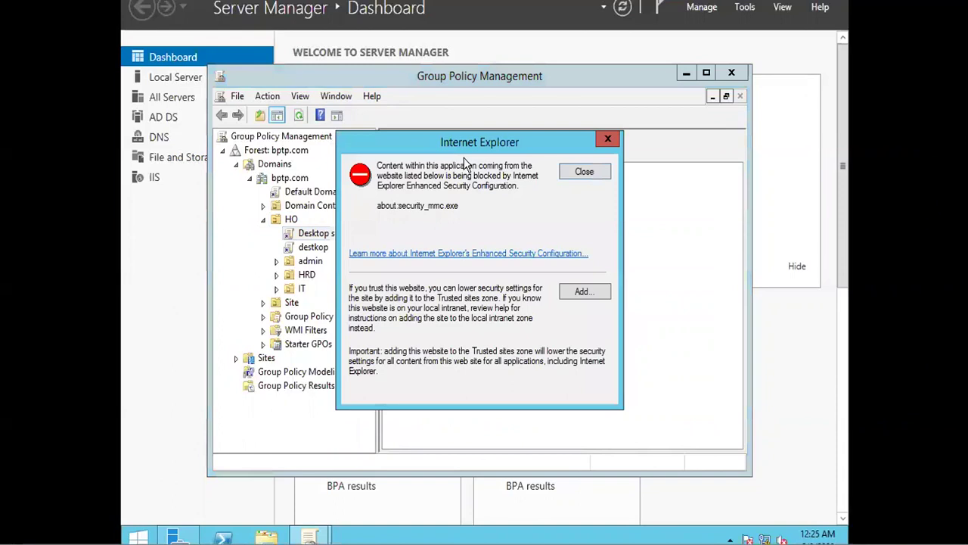
left_click(576, 171)
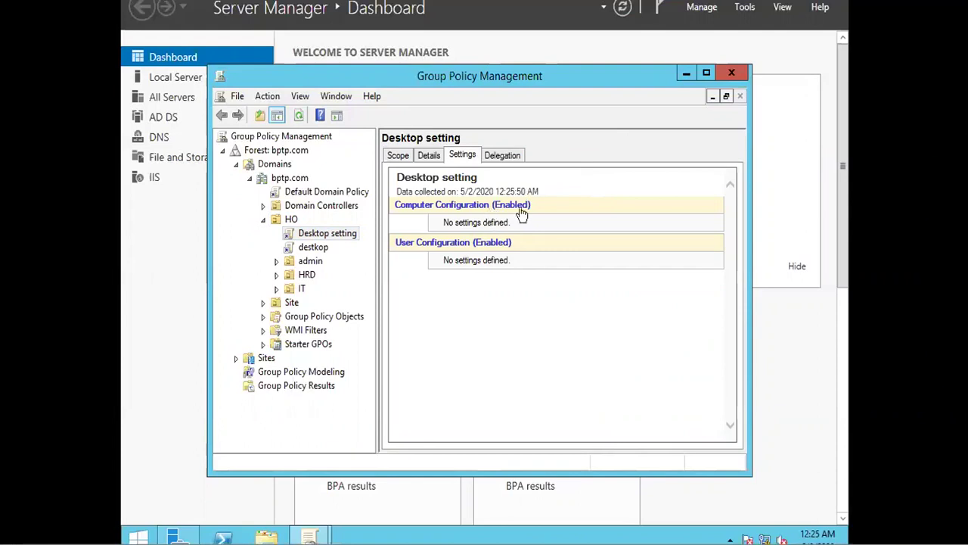
Step: Select the destkop GPO and clear the browser and link warnings to show its empty report
left_click(309, 249)
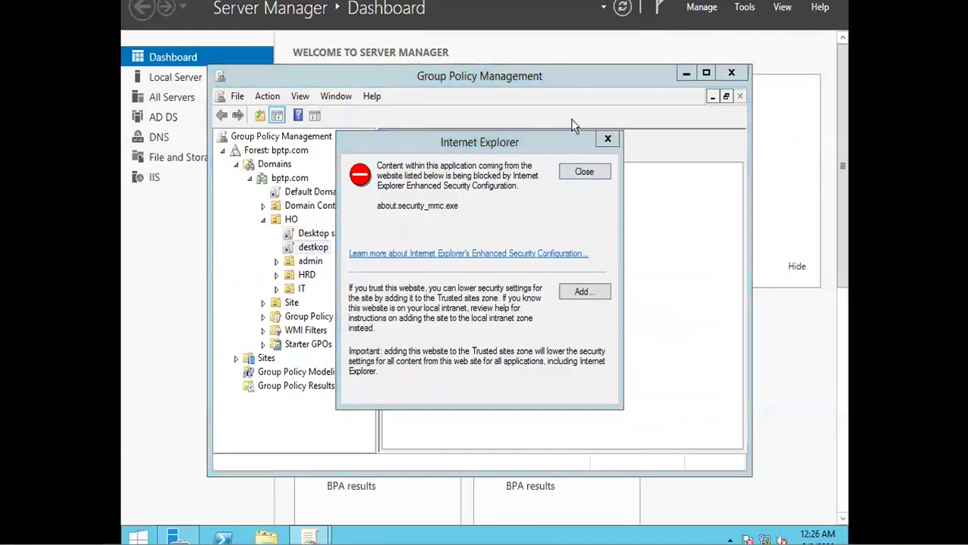
left_click(578, 174)
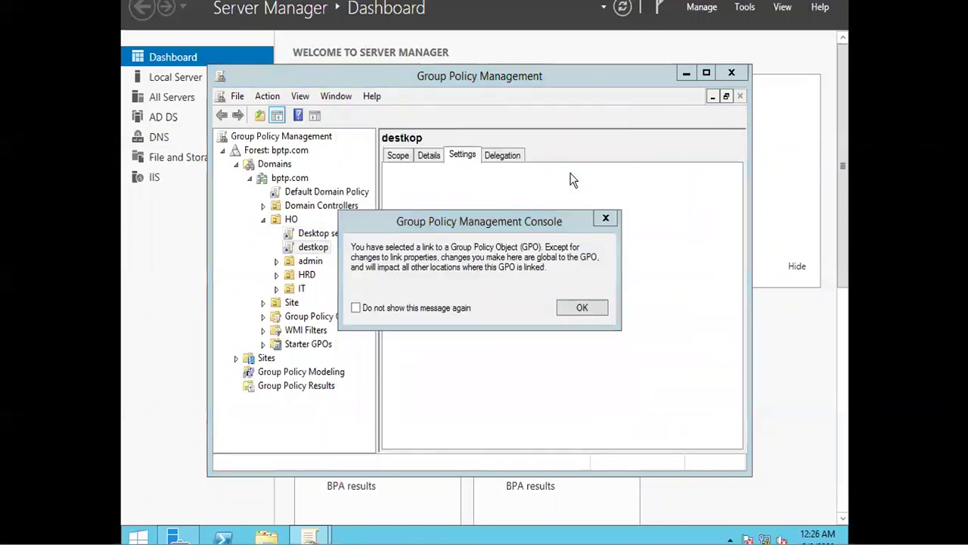
left_click(606, 219)
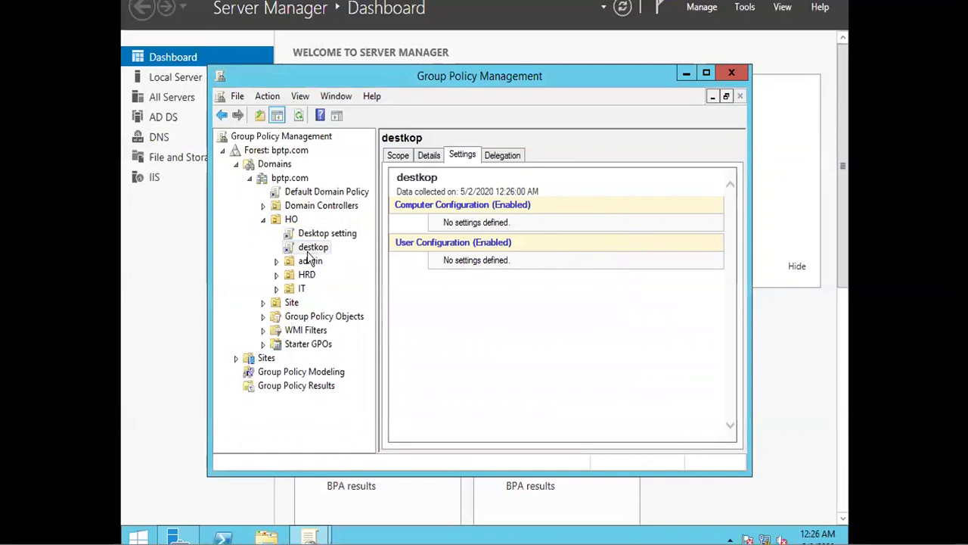
right_click(308, 249)
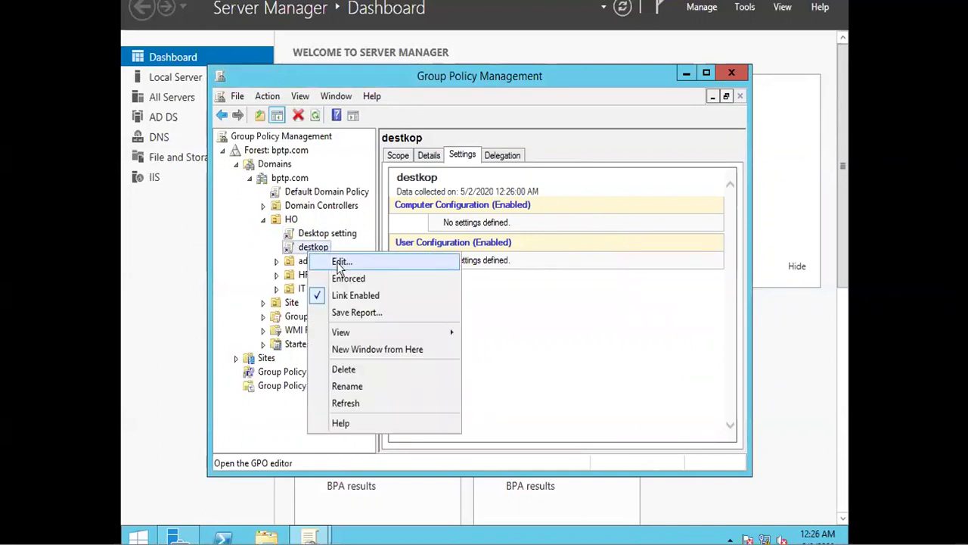
Step: Edit destkop and browse to User Configuration > Administrative Templates > Start Menu and Taskbar
left_click(340, 262)
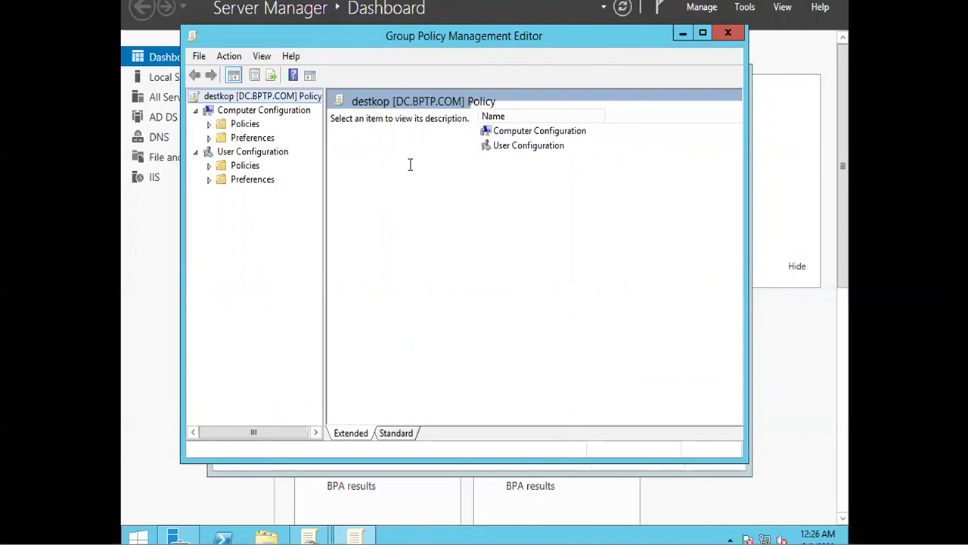
left_click(209, 165)
left_click(221, 207)
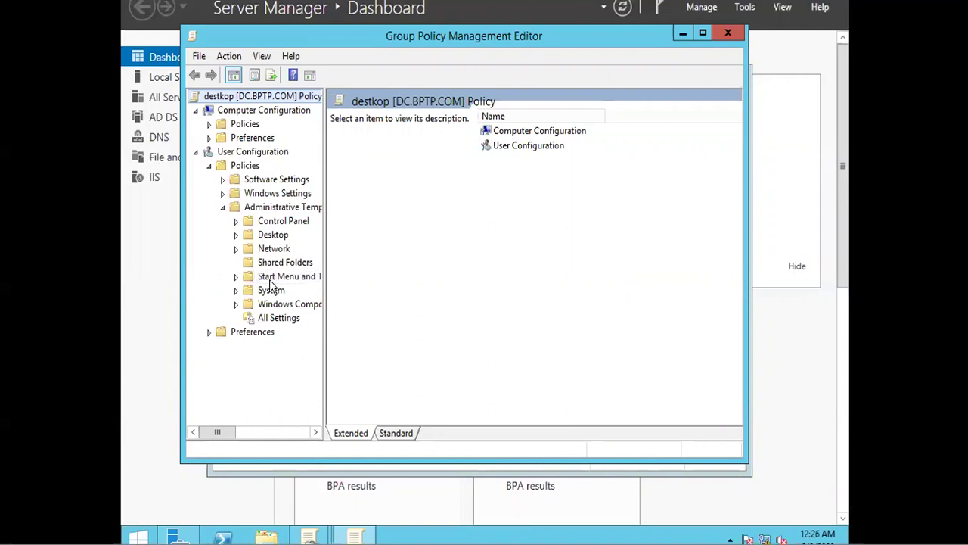
left_click(269, 277)
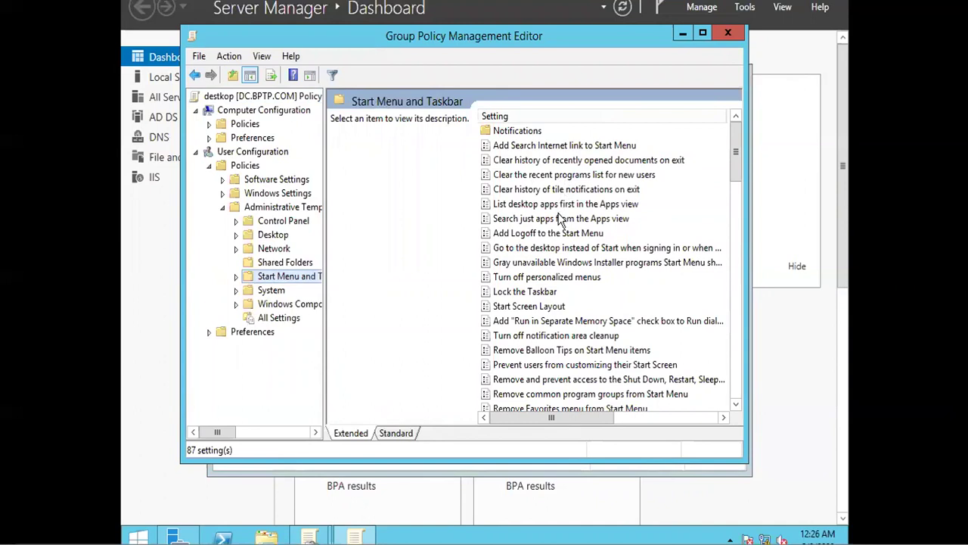
Step: Enable the 'Lock the Taskbar' policy for the destkop GPO
left_click(528, 292)
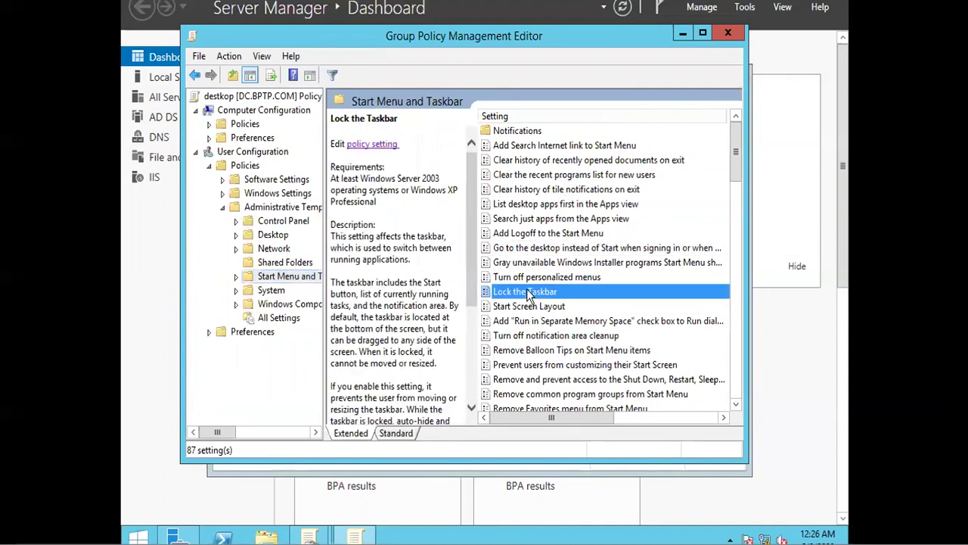
left_click(382, 145)
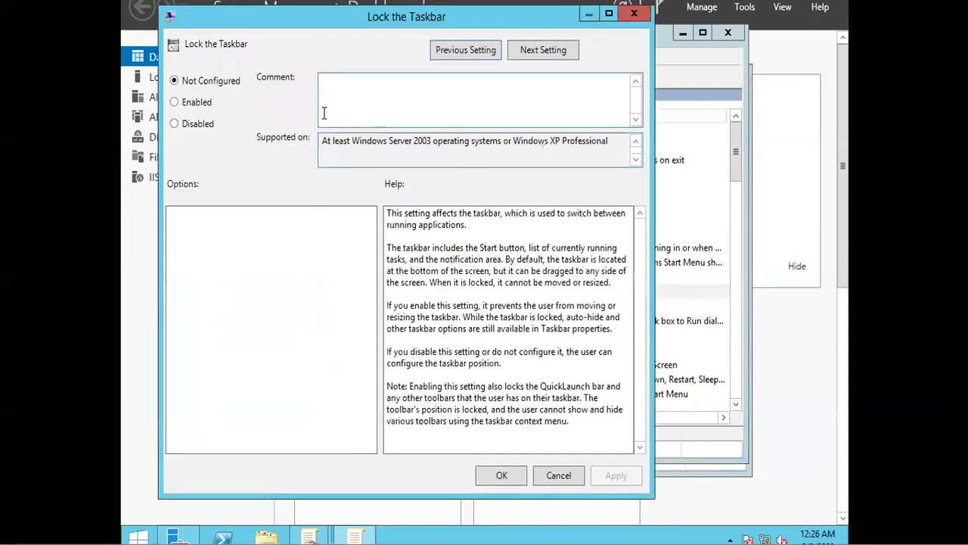
left_click(192, 104)
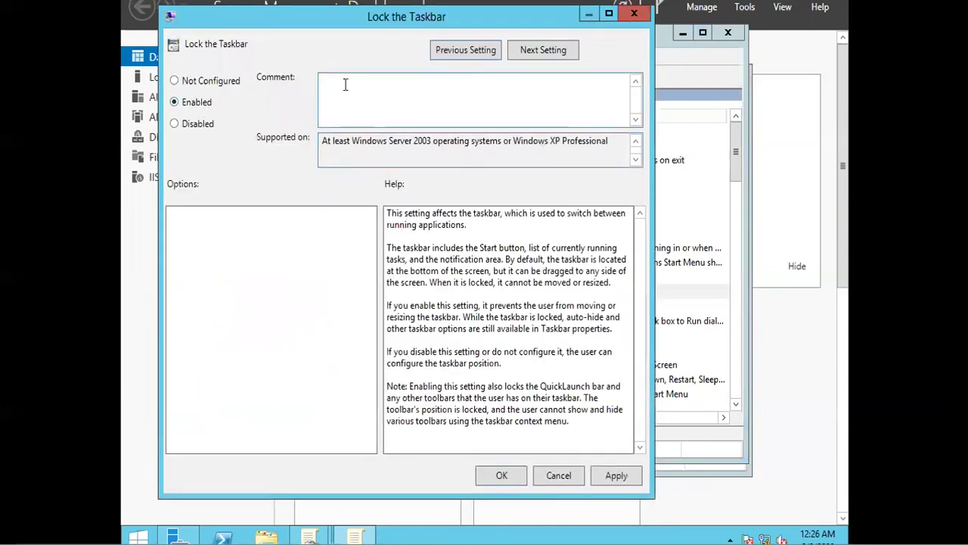
left_click(501, 475)
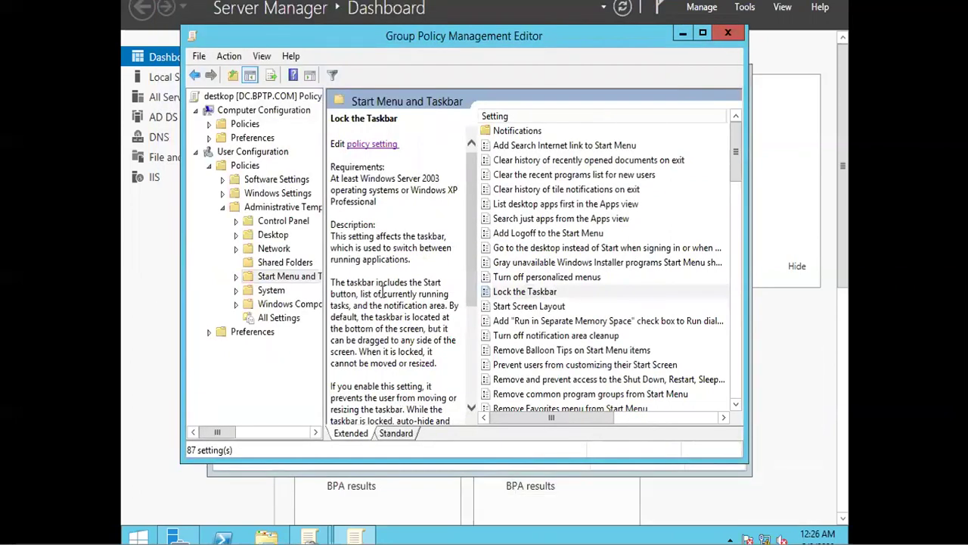
Step: Move down the Start Menu and Taskbar list to 'Remove Run menu from Start Menu'
left_click(531, 293)
key("Down")
key("Down")
key("Down")
key("Down")
key("Down")
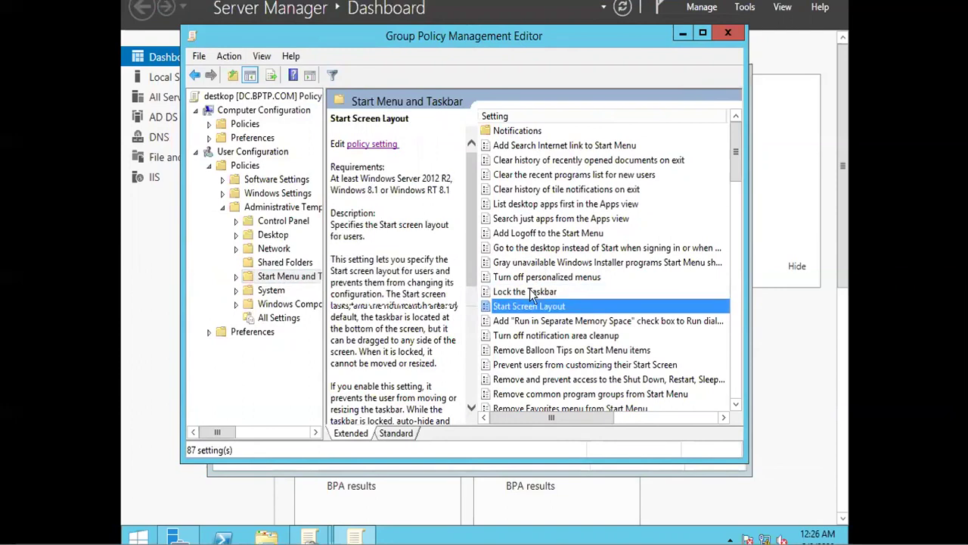
key("Down")
key("Down")
key("Down")
key("Down")
key("Down")
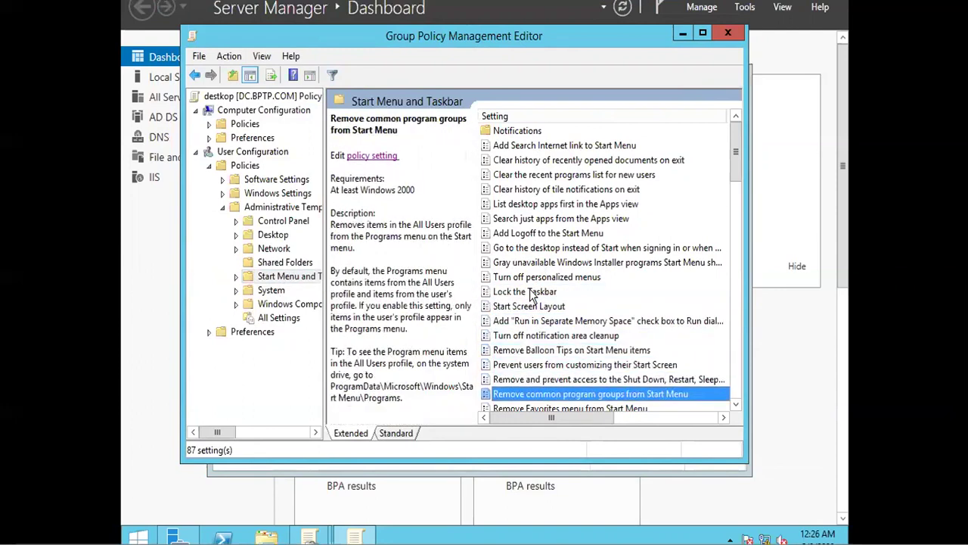
key("Down")
key("Down")
key("Down")
key("Down")
key("Down")
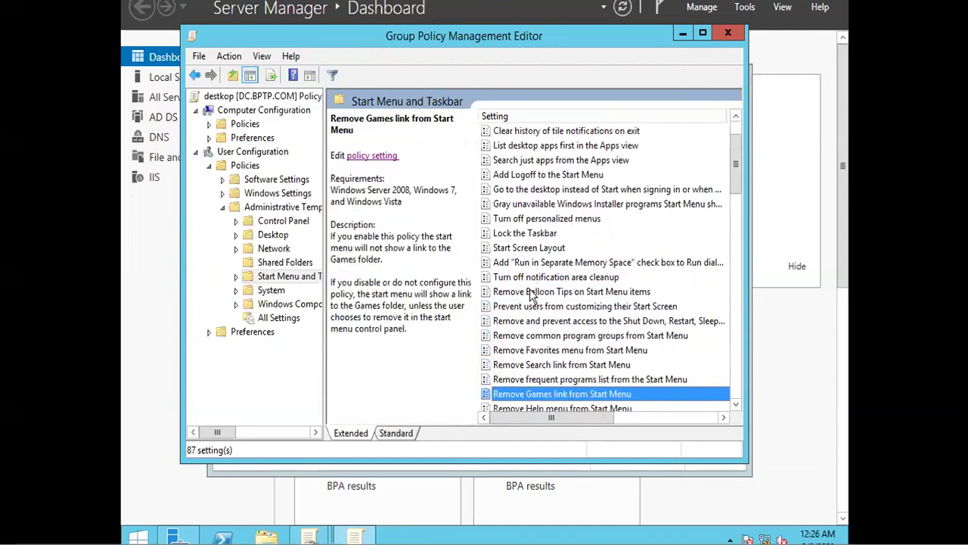
key("Down")
key("Down")
key("Down")
key("Down")
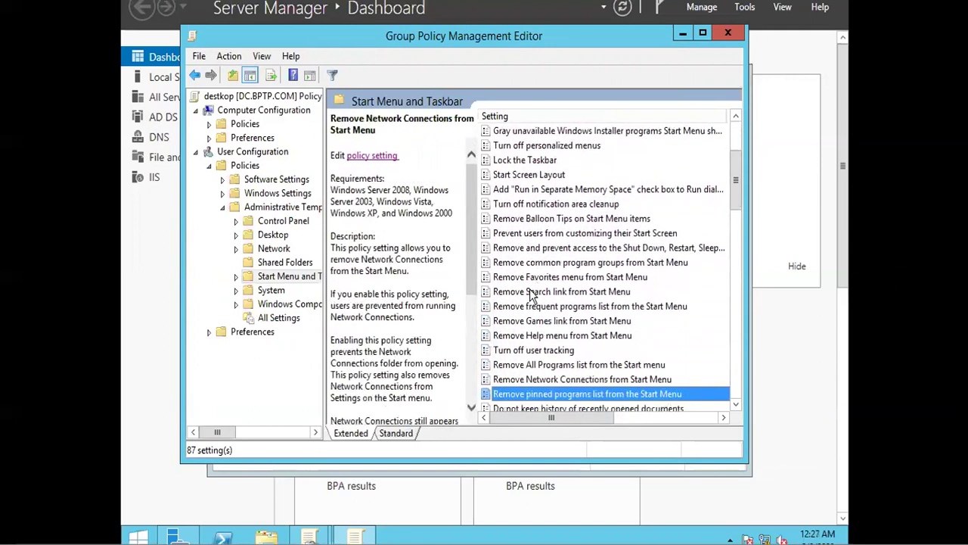
key("Down")
key("Down")
key("Down")
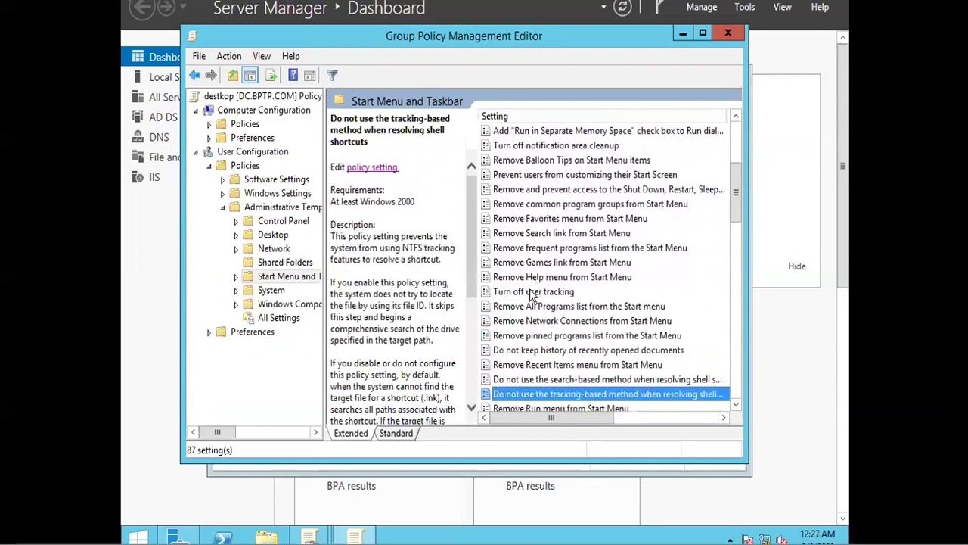
key("Up")
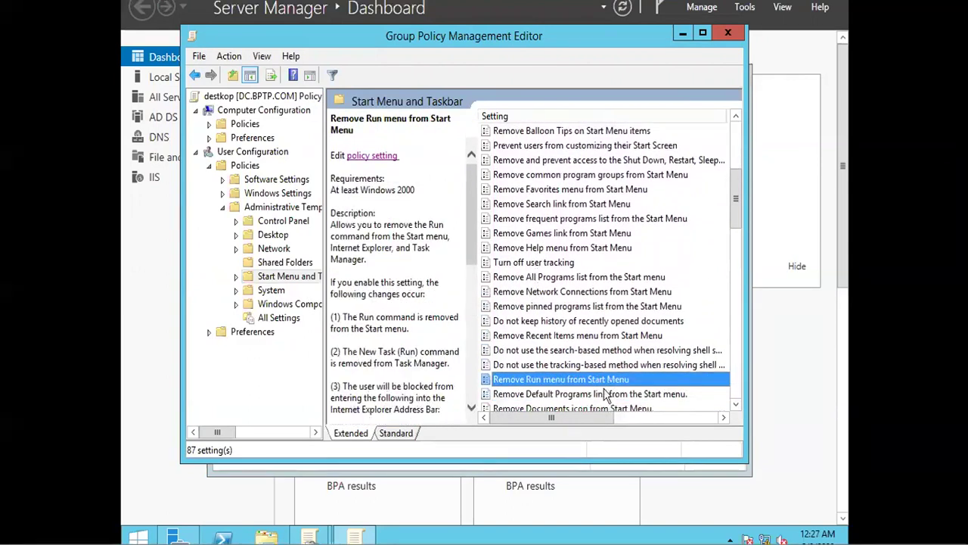
Step: Set 'Remove Run menu from Start Menu' to Enabled and save it
right_click(602, 388)
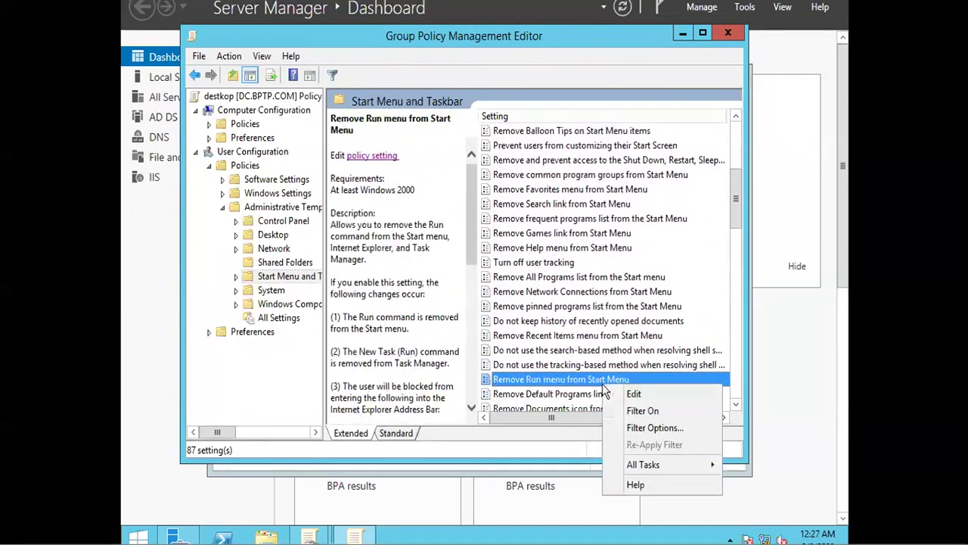
left_click(619, 396)
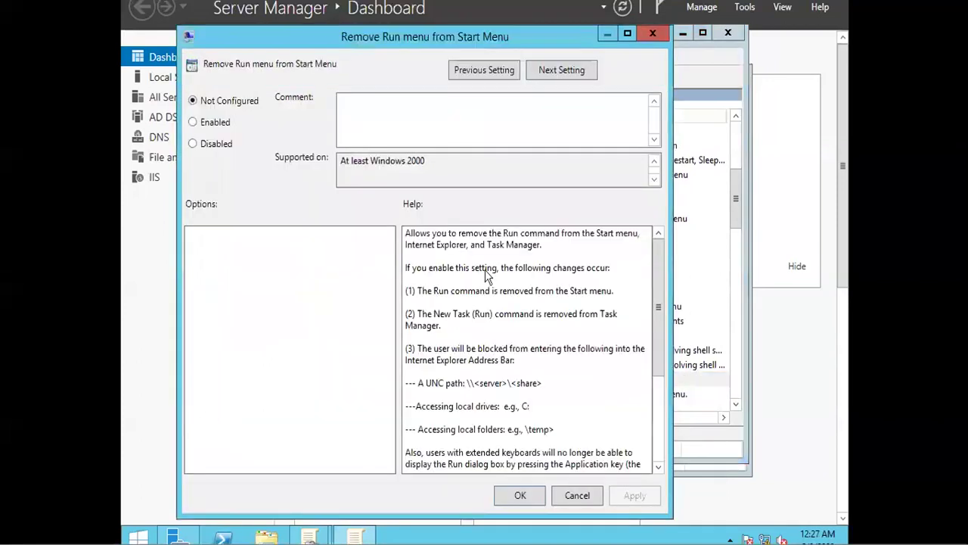
left_click(221, 125)
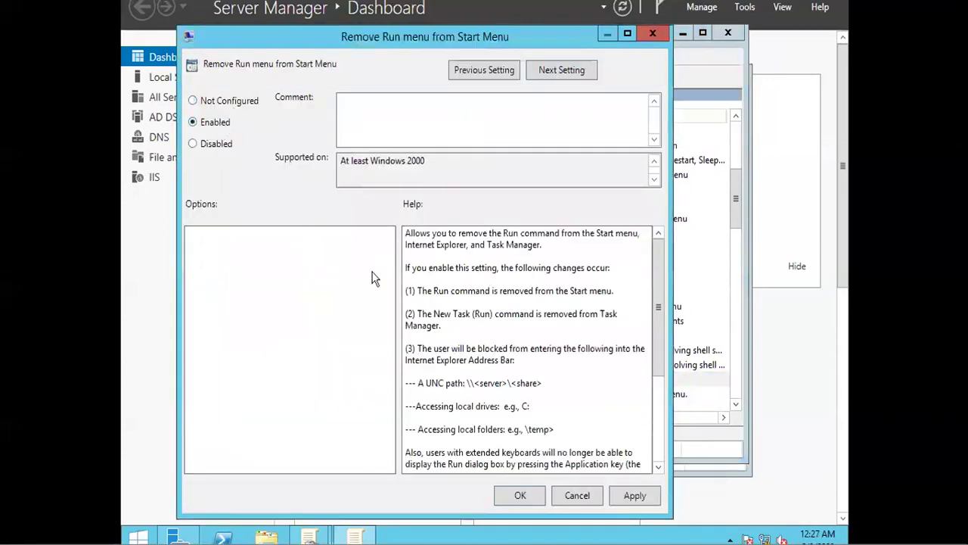
left_click(520, 496)
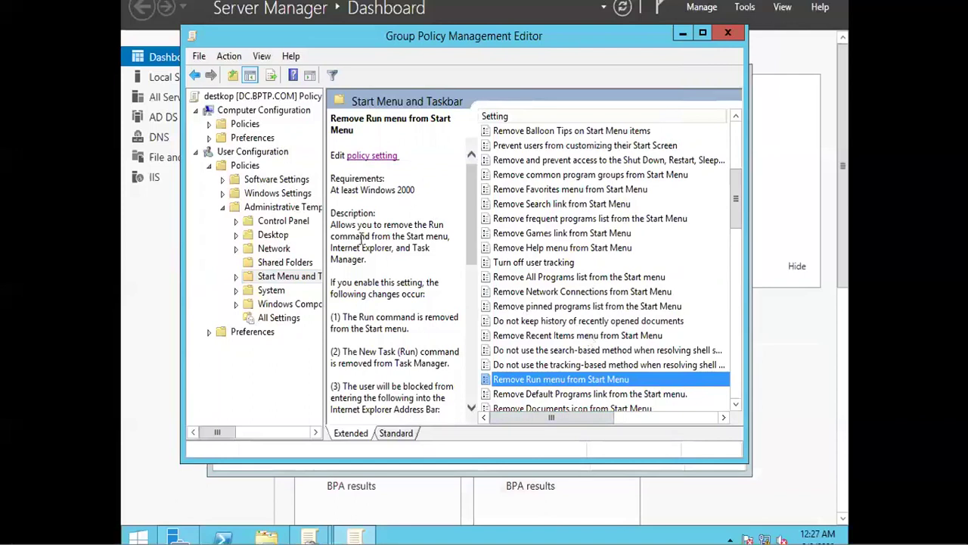
Step: Under Desktop, set 'Remove Recycle Bin icon from desktop' to Enabled and save it
left_click(264, 239)
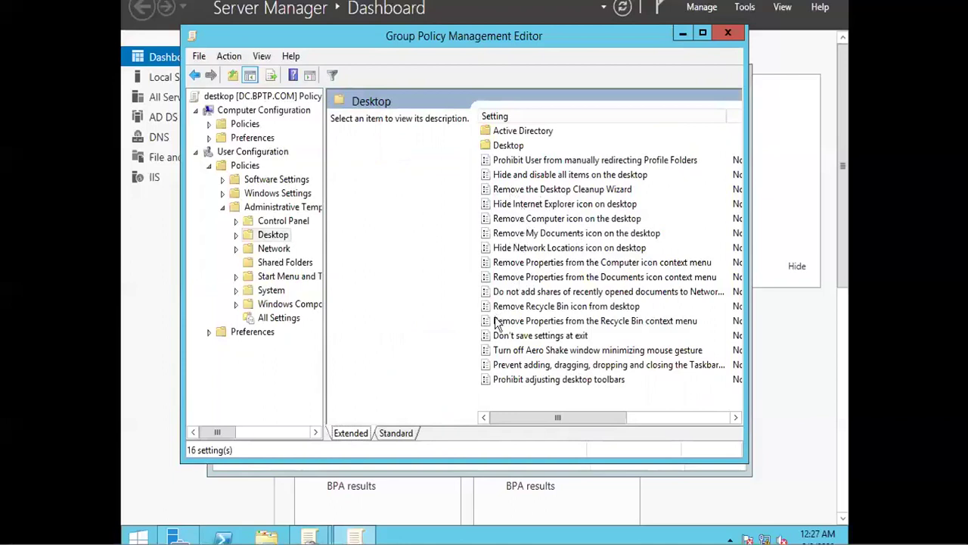
left_click(550, 308)
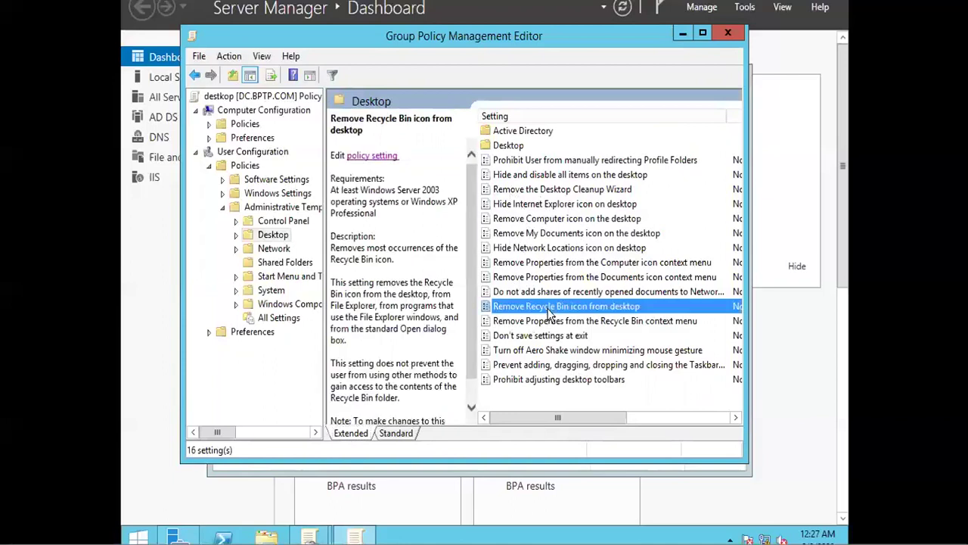
right_click(550, 311)
left_click(566, 322)
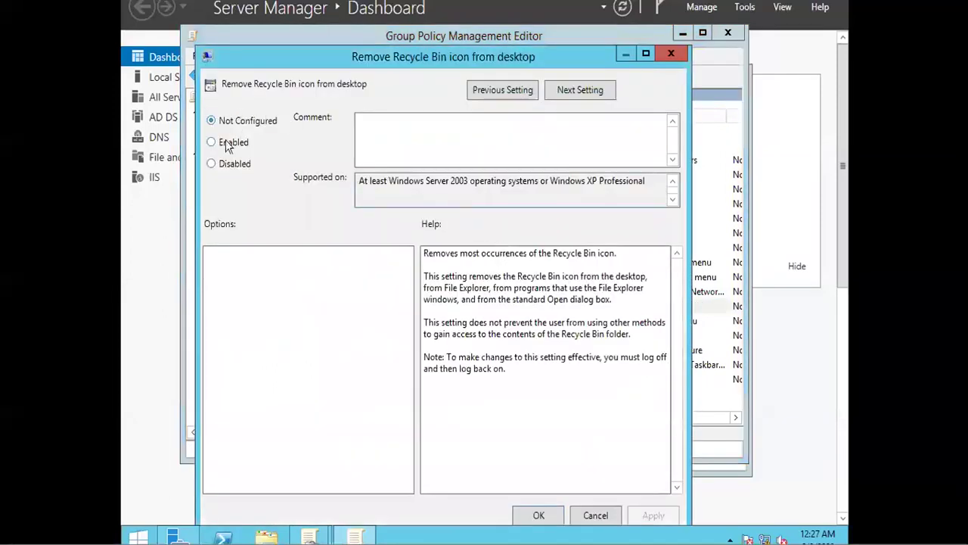
left_click(227, 146)
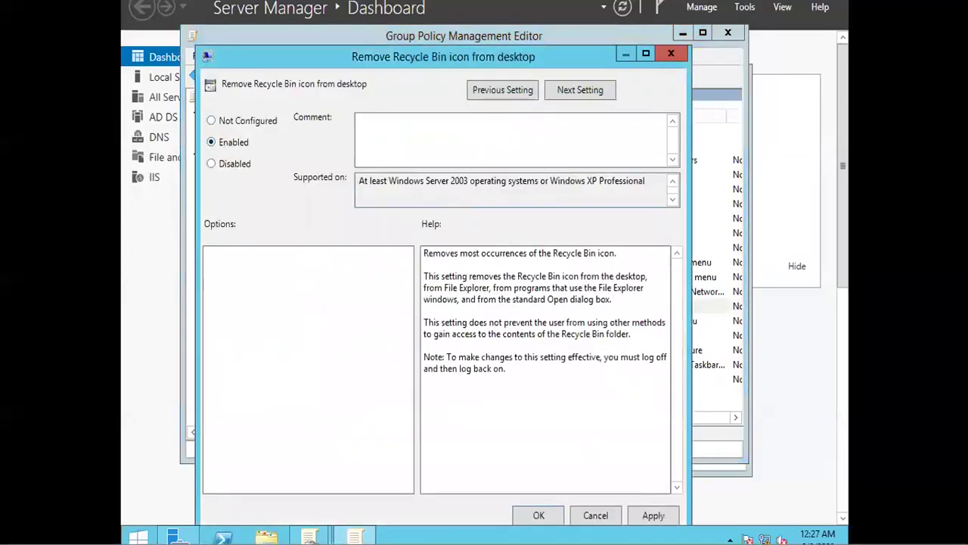
left_click(539, 515)
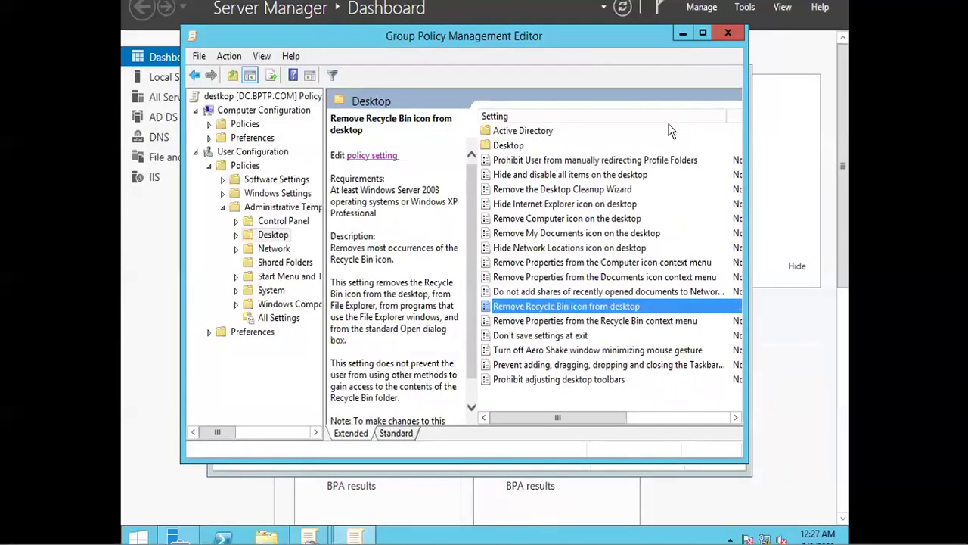
Step: Close the editor, run gpupdate /force from Run, and close the console once it finishes
left_click(727, 34)
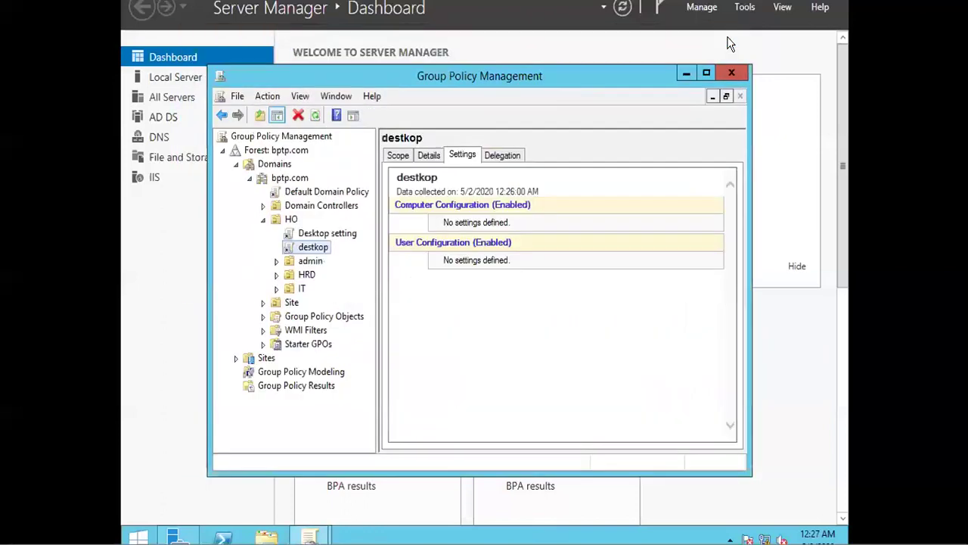
key("super+r")
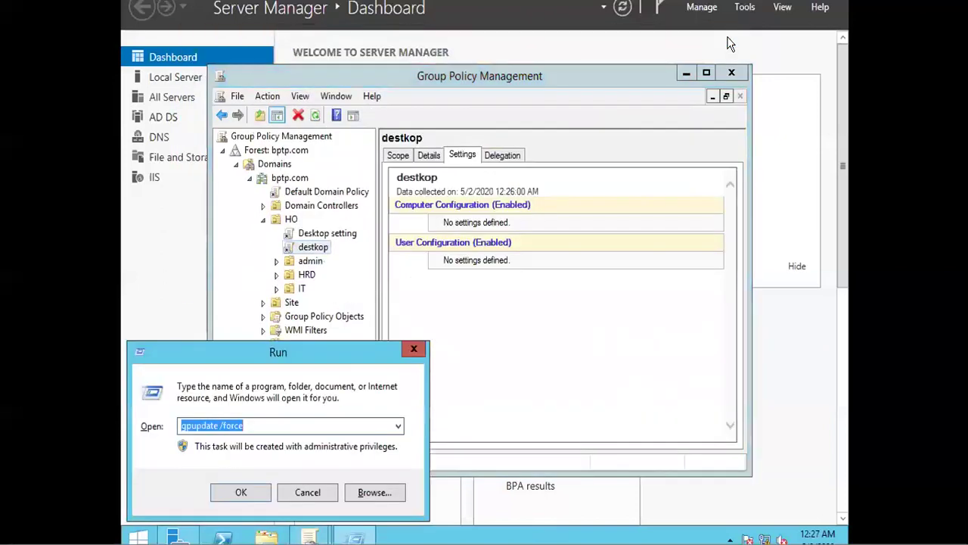
type("gp")
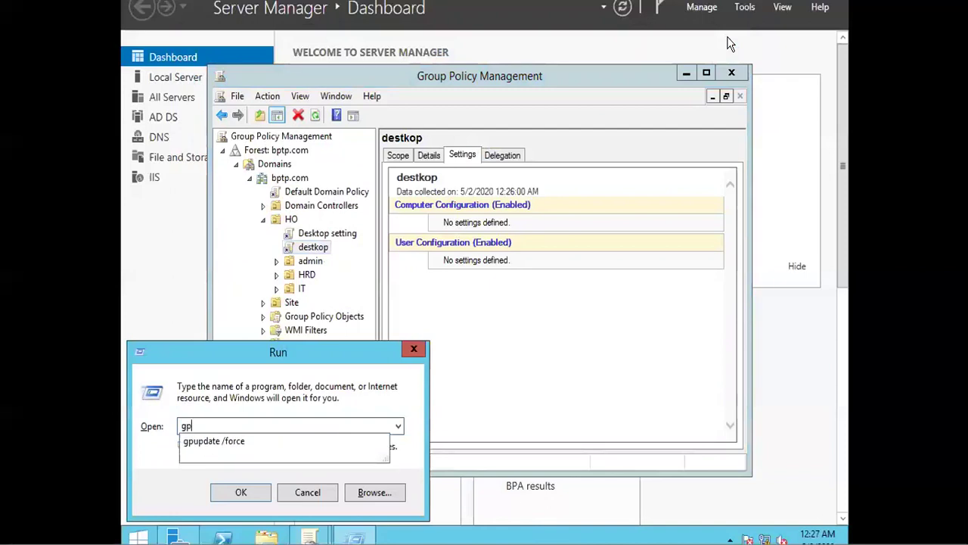
type("update /force")
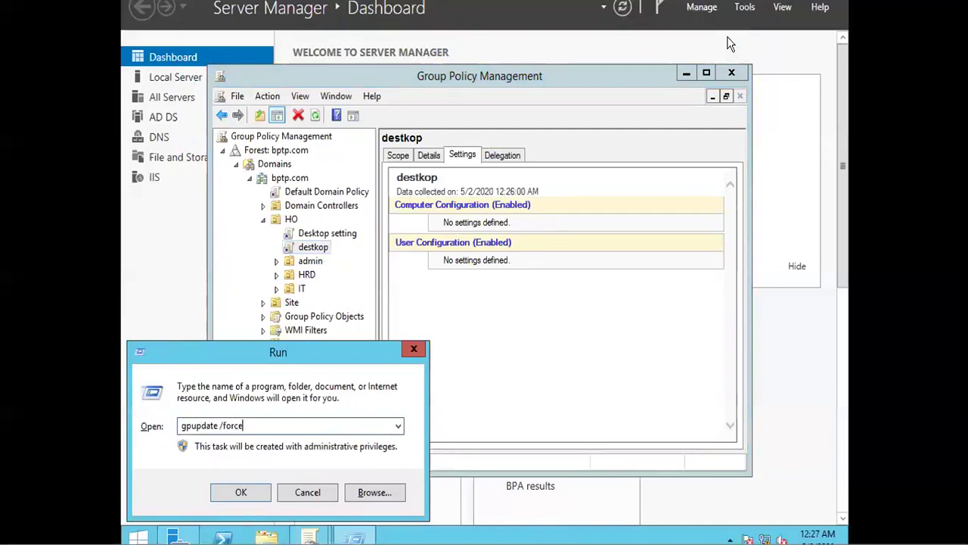
key("Return")
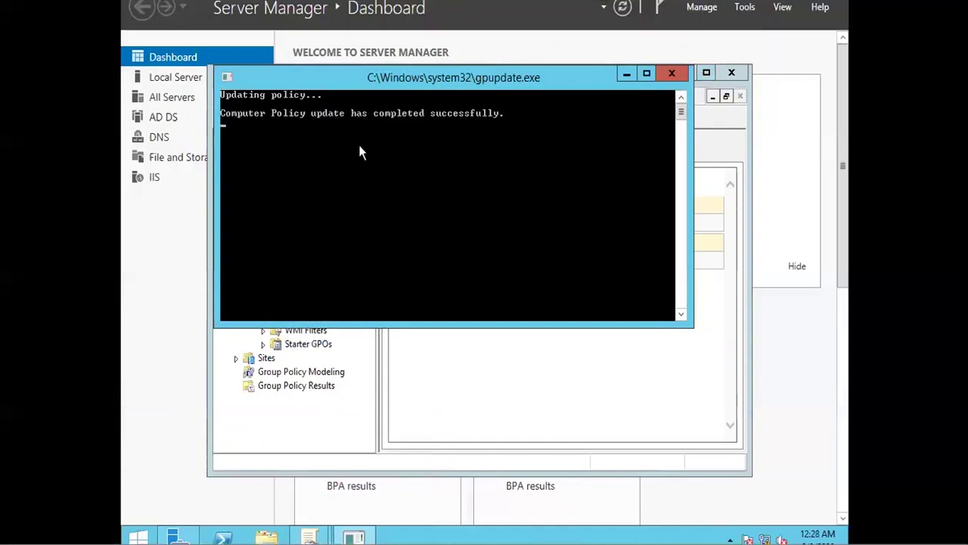
left_click(671, 73)
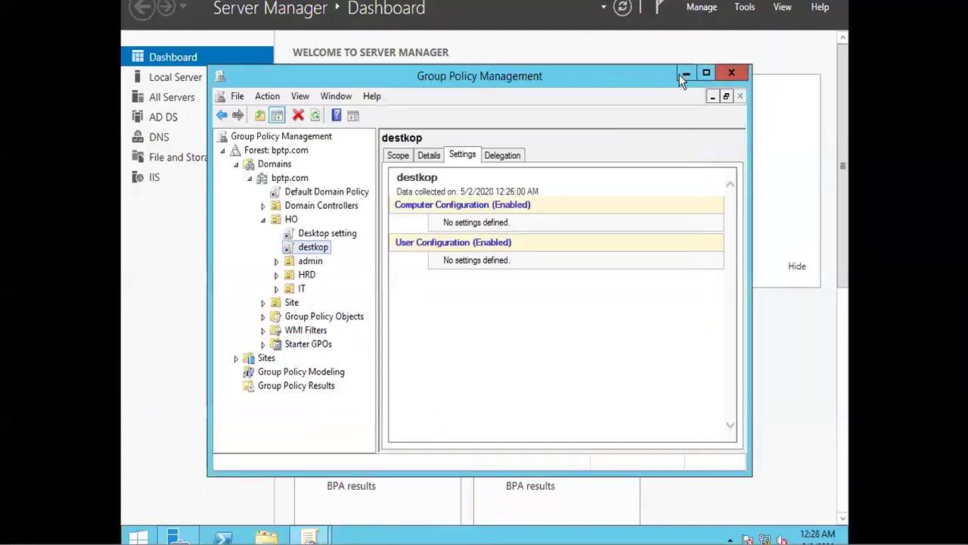
Step: Check the destkop GPO link under HO, dismissing the content-blocked and link warnings
left_click(290, 220)
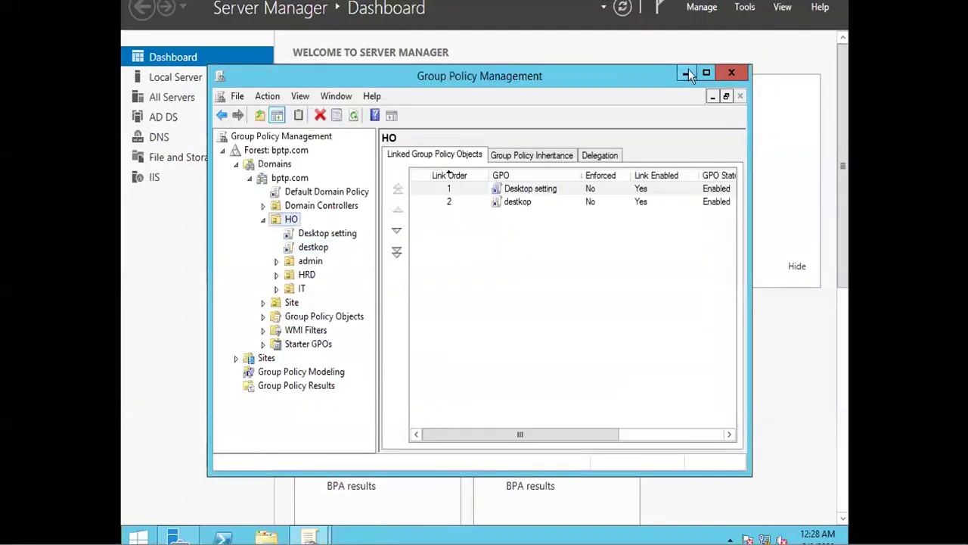
left_click(509, 206)
double_click(508, 199)
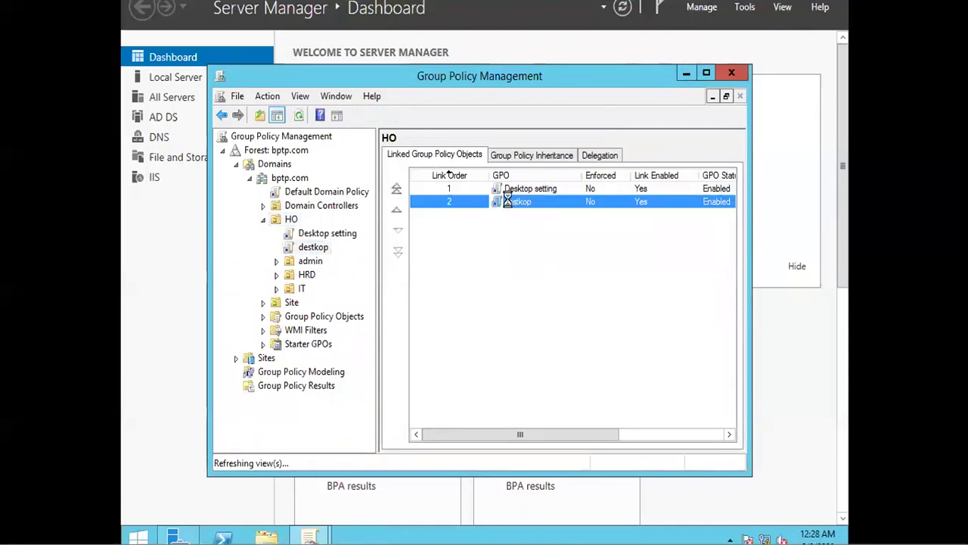
left_click(584, 172)
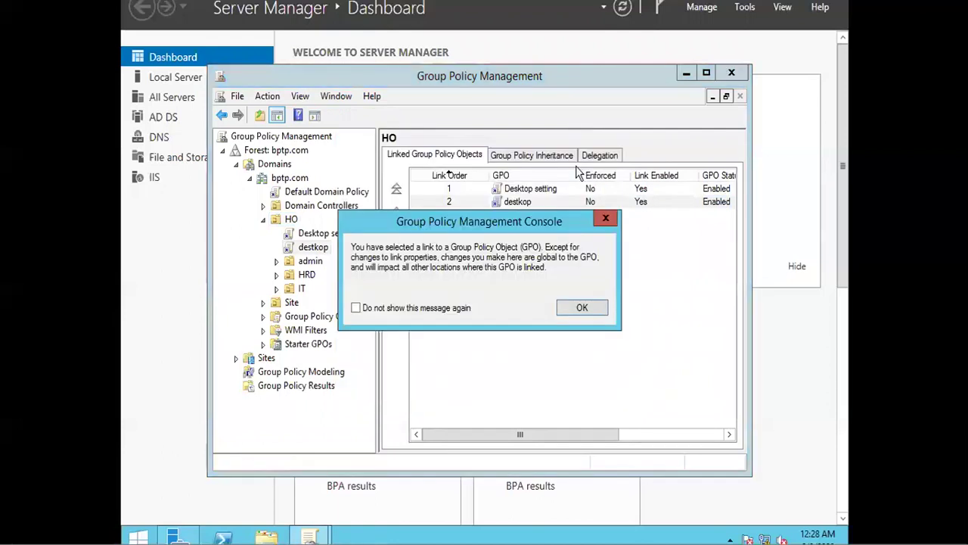
left_click(604, 219)
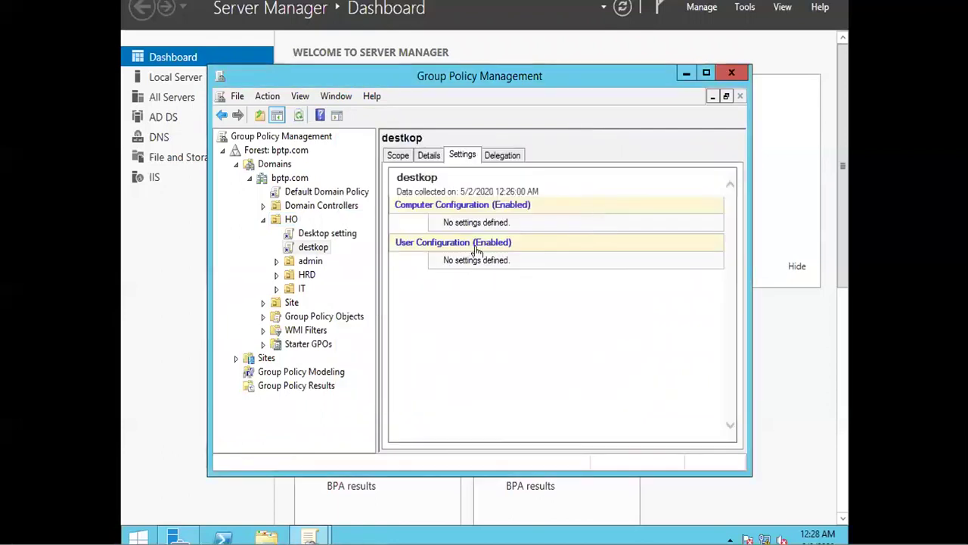
Step: Open destkop from Group Policy Objects in bptp.com and load its Settings report
left_click(287, 317)
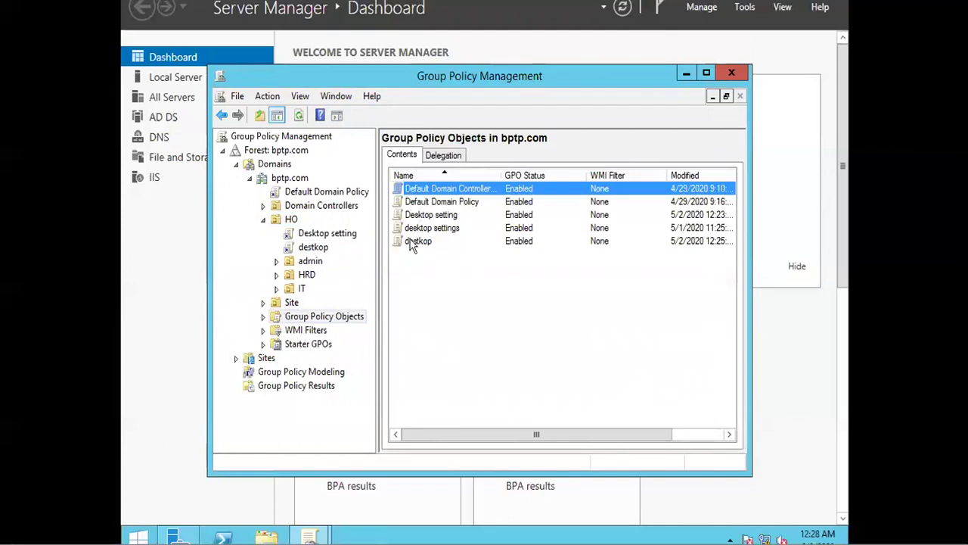
left_click(413, 242)
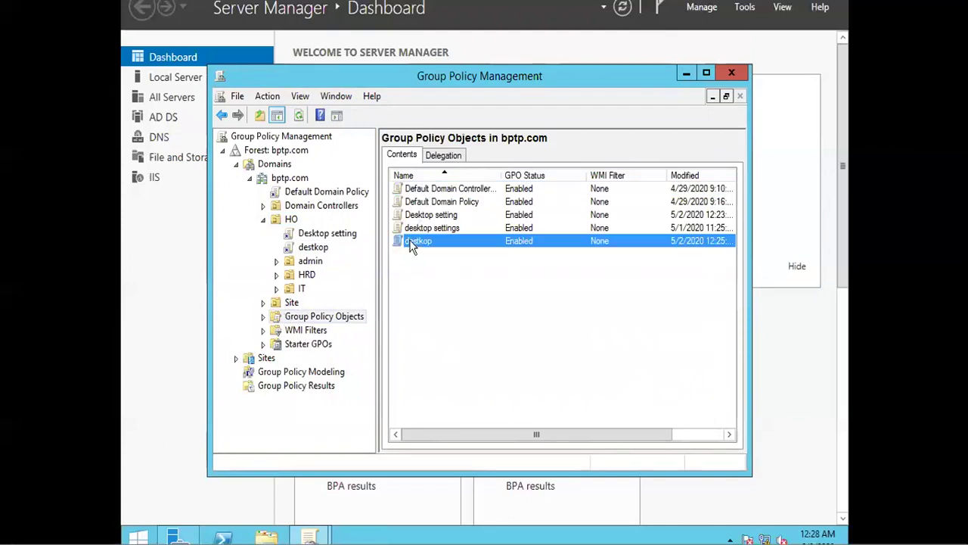
double_click(412, 242)
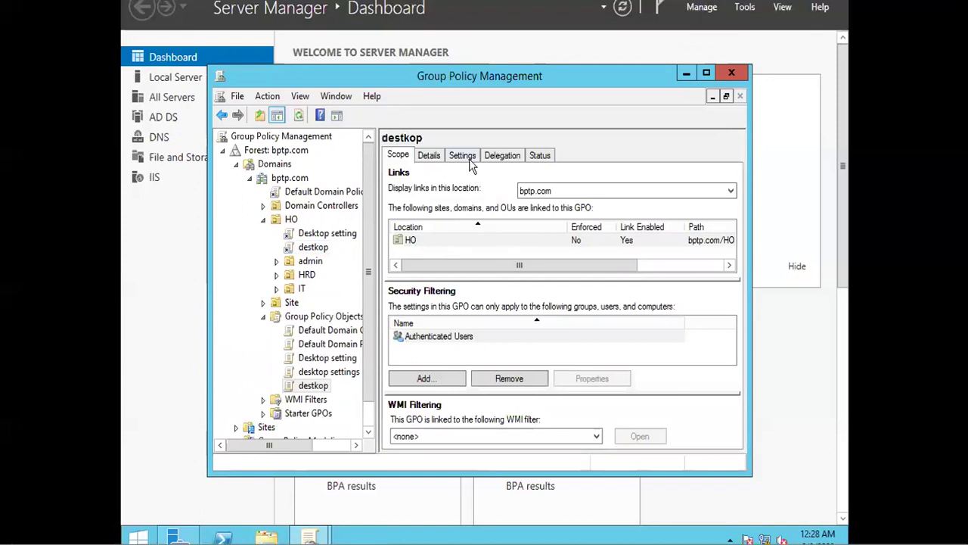
left_click(464, 156)
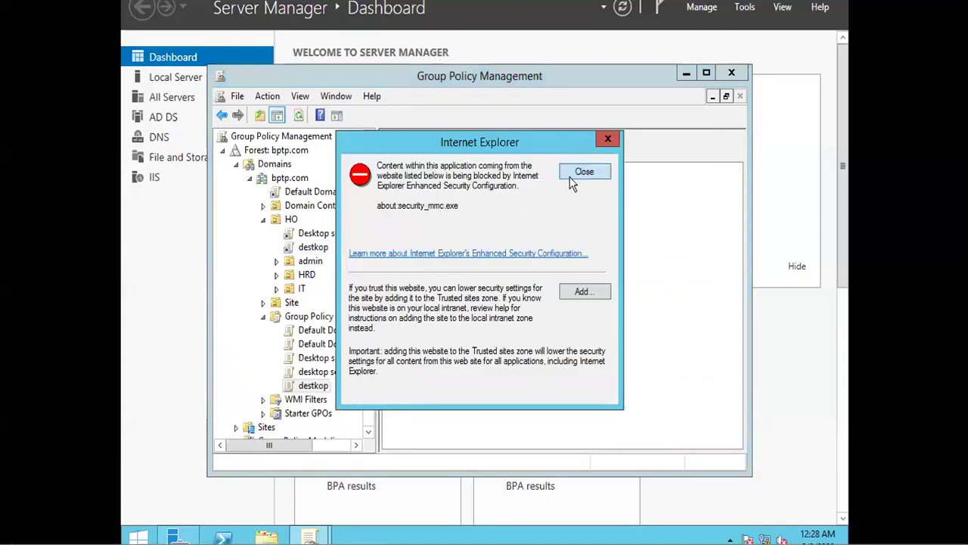
left_click(583, 173)
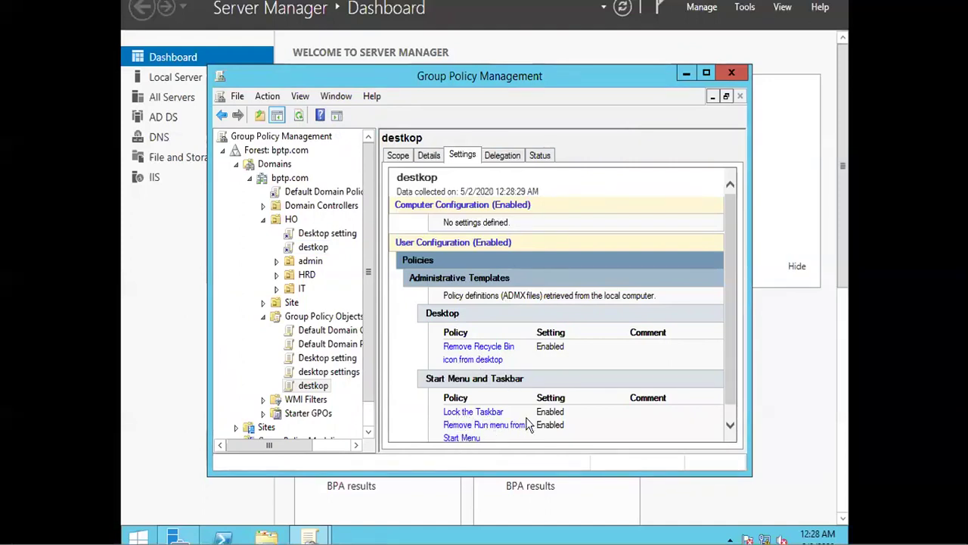
Step: Launch Active Directory Users and Computers and browse the admin, HRD and IT OUs under HO
left_click(743, 8)
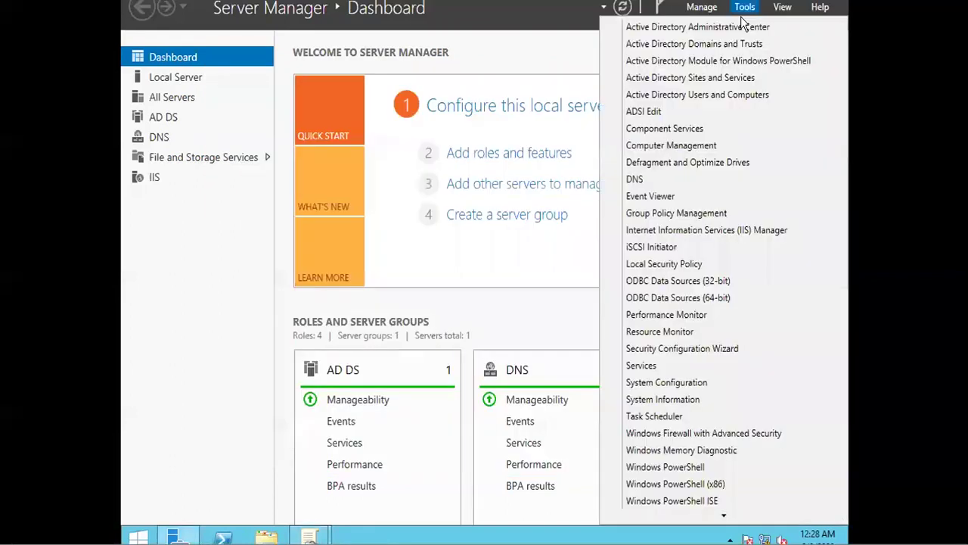
left_click(704, 94)
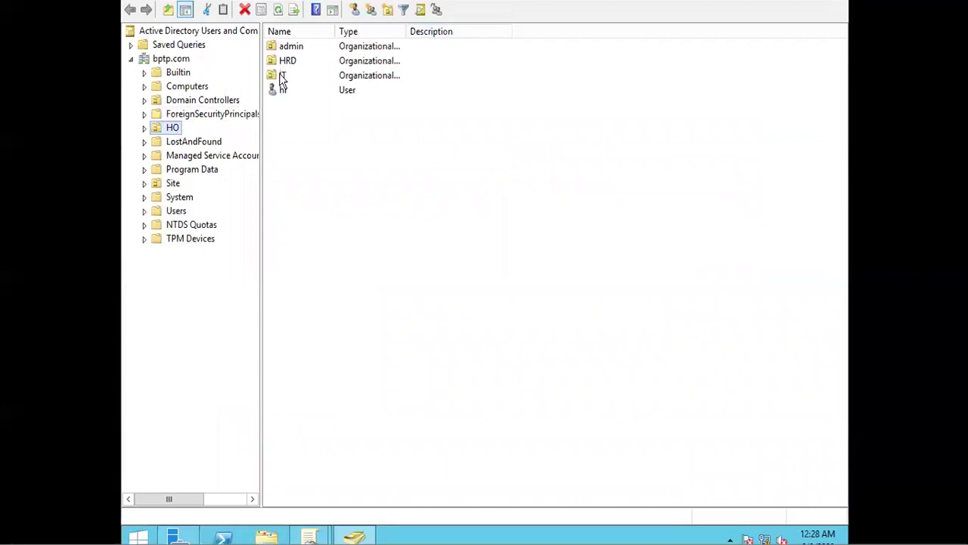
double_click(279, 46)
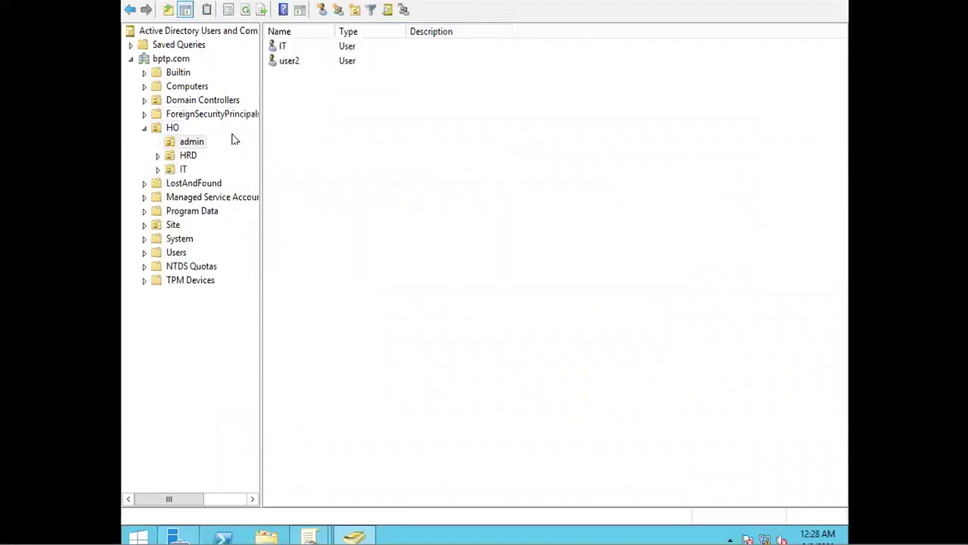
left_click(189, 157)
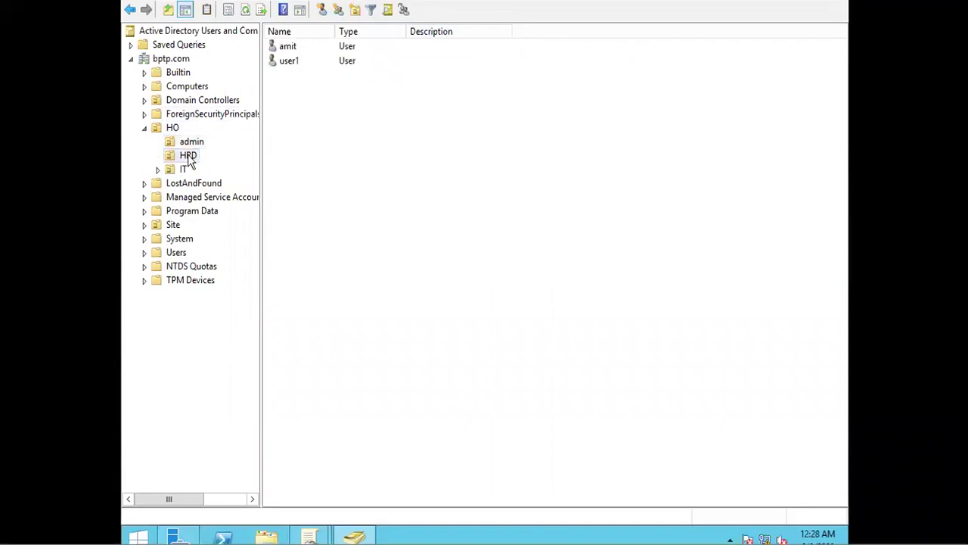
left_click(182, 171)
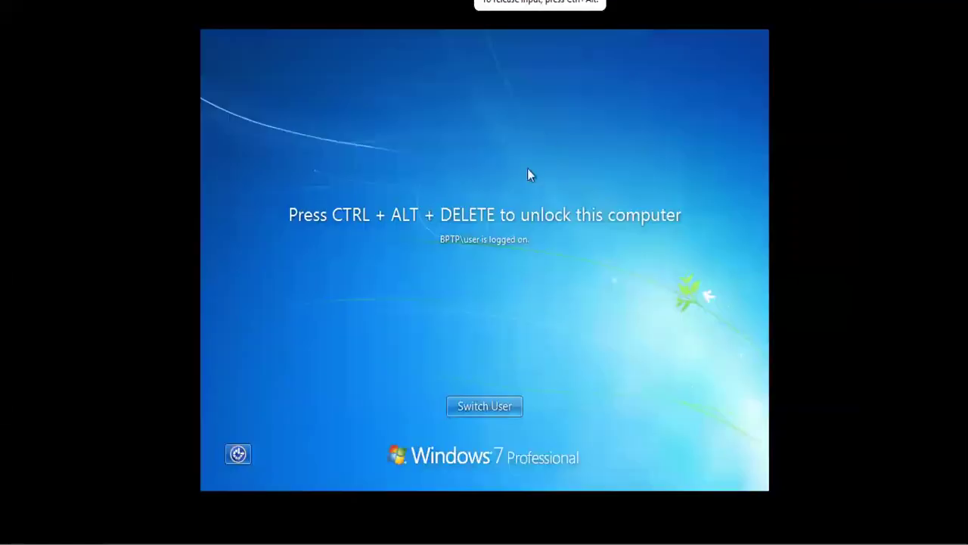
Step: Use Ctrl+Alt+Delete and enter the domain user's password to reach the Windows 7 desktop
key("ctrl+alt+Delete")
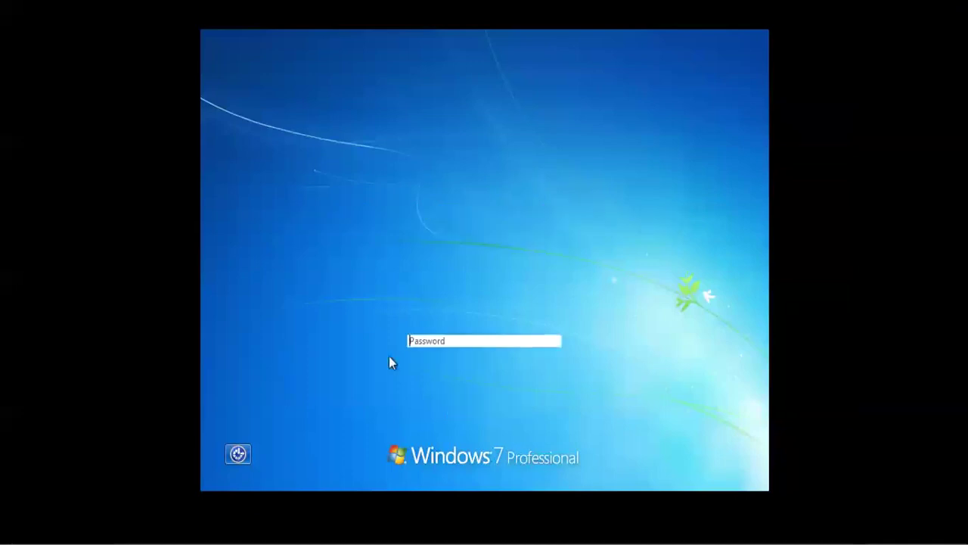
type("******")
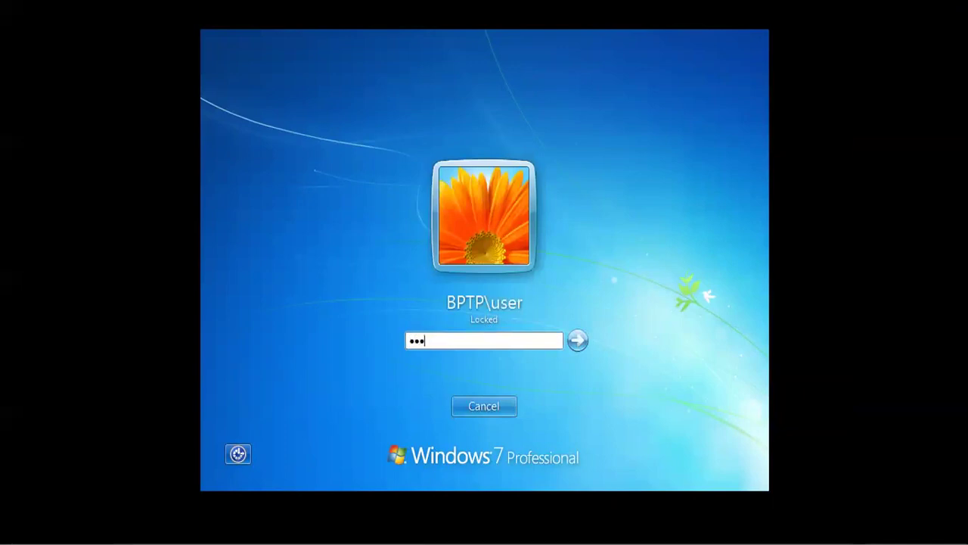
type("***")
key("Return")
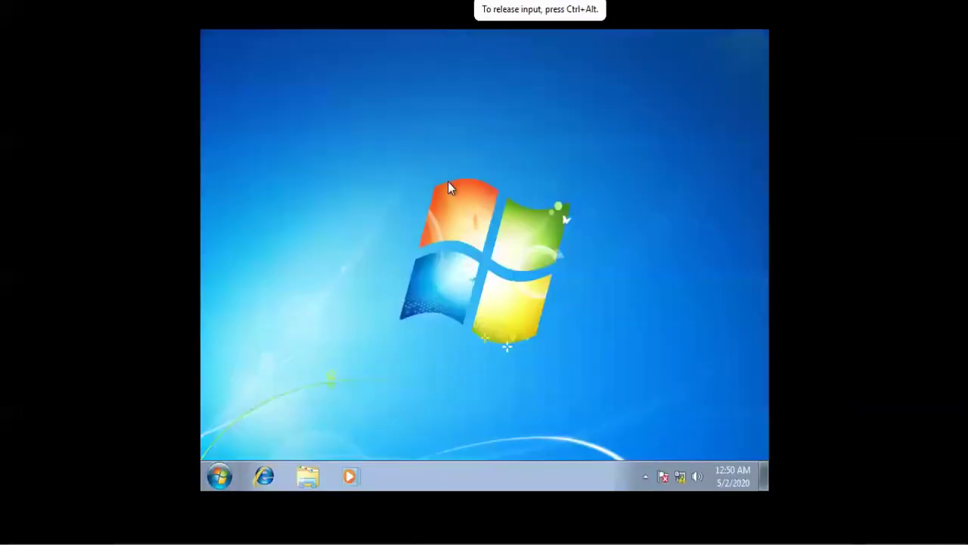
right_click(449, 467)
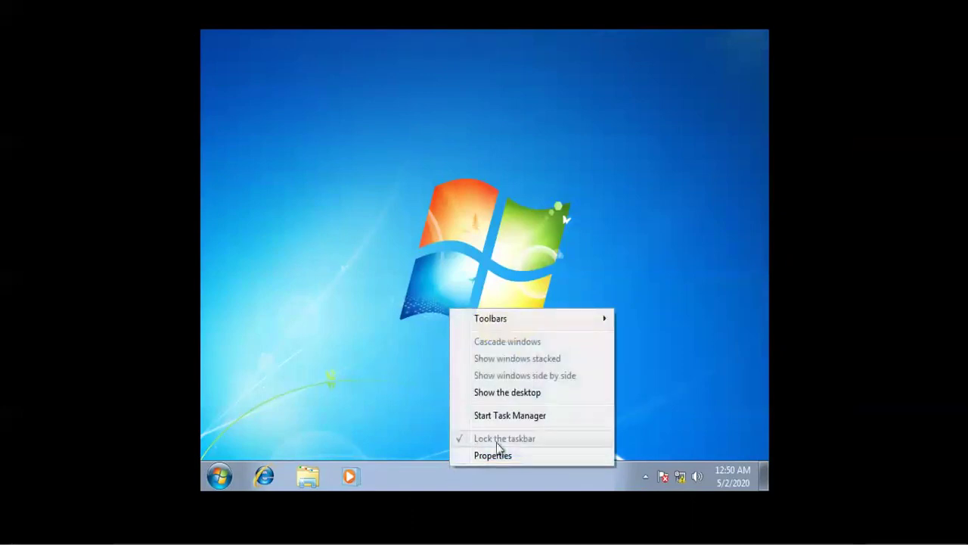
left_click(419, 281)
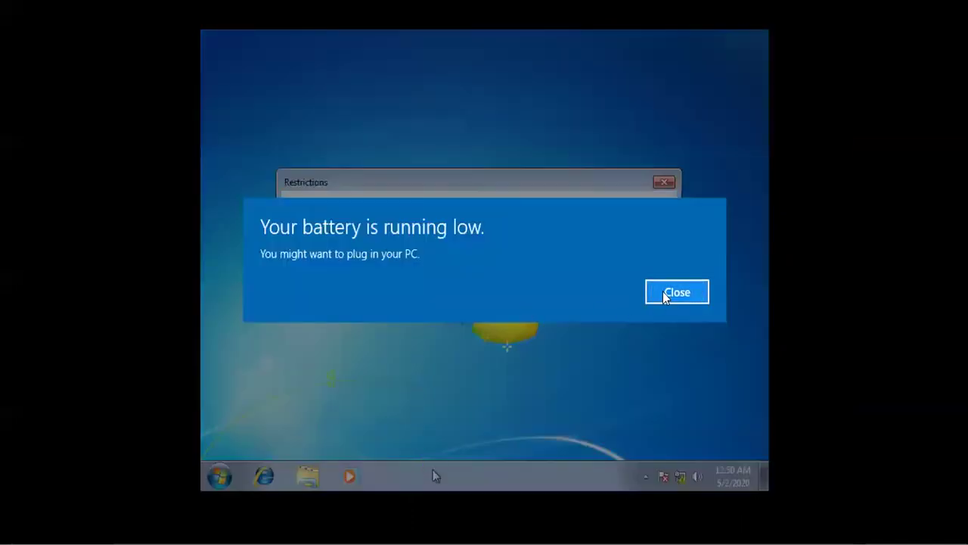
left_click(665, 294)
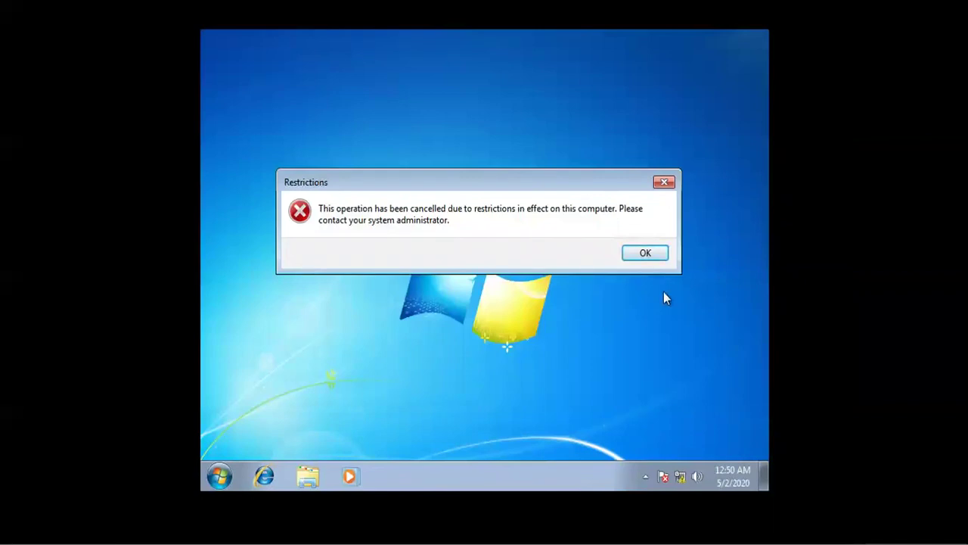
left_click(645, 255)
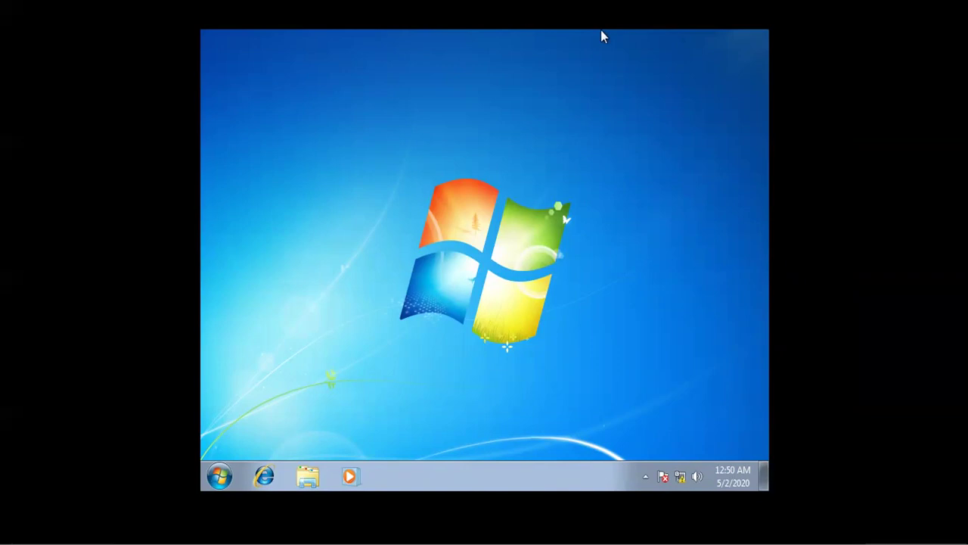
Step: Sign in to the Windows 7 guest as the second domain user with that account's password
key("ctrl+alt+Return")
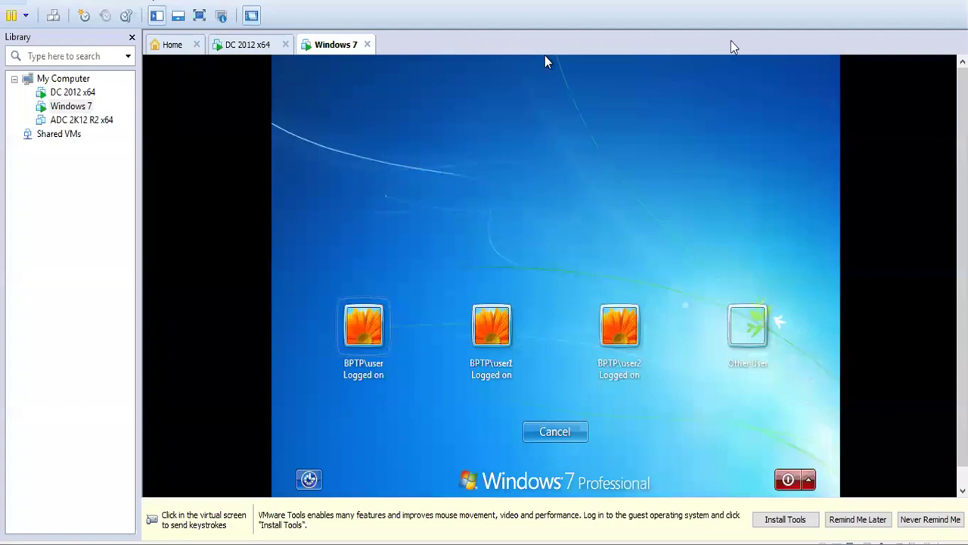
left_click(590, 131)
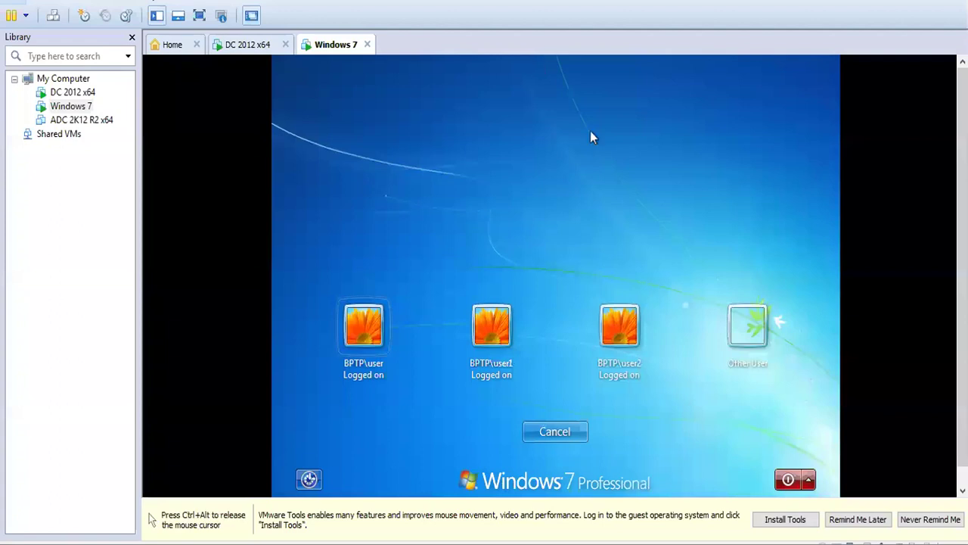
left_click(496, 335)
type("****")
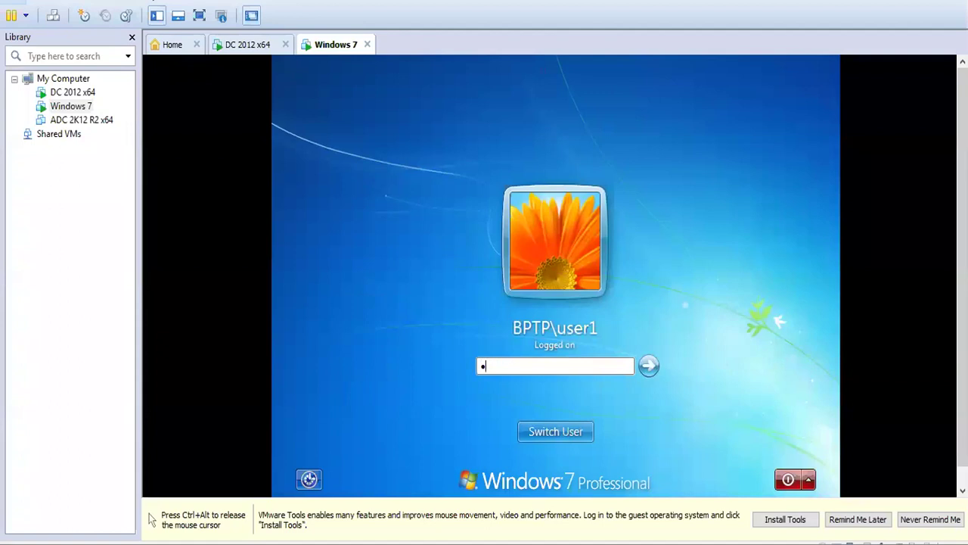
type("*****")
key("Return")
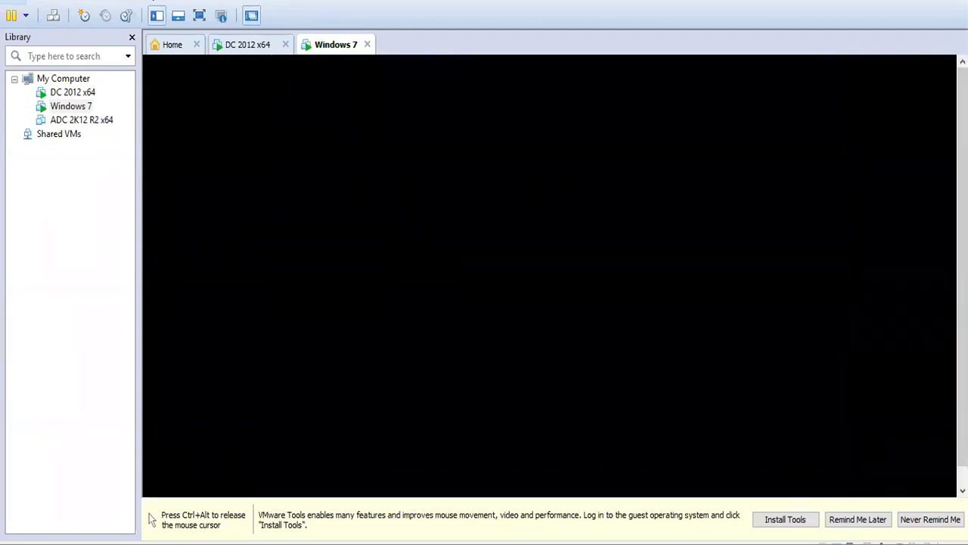
Step: Return the Windows 7 VM to full screen and check that the Start menu has no Run command
key("ctrl+alt")
left_click(392, 60)
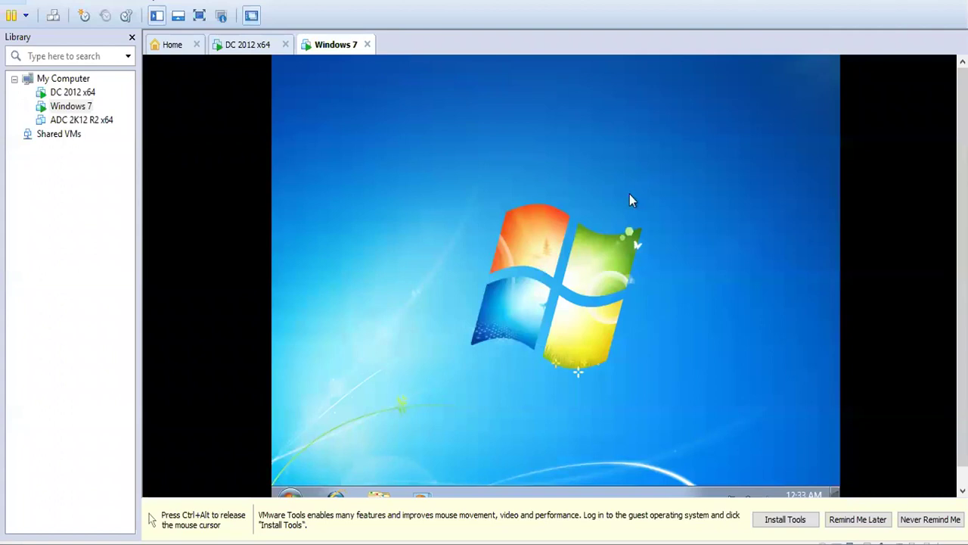
key("ctrl+alt+Return")
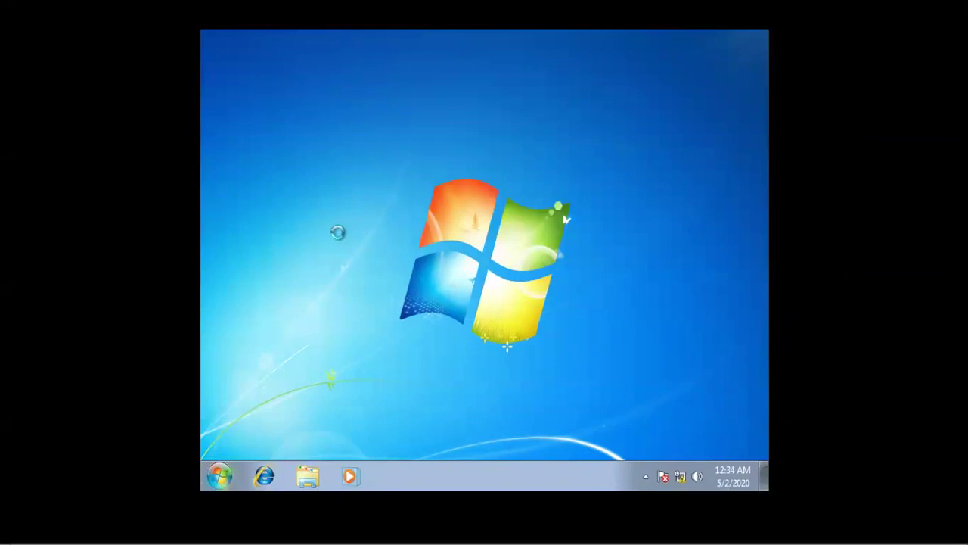
key("super")
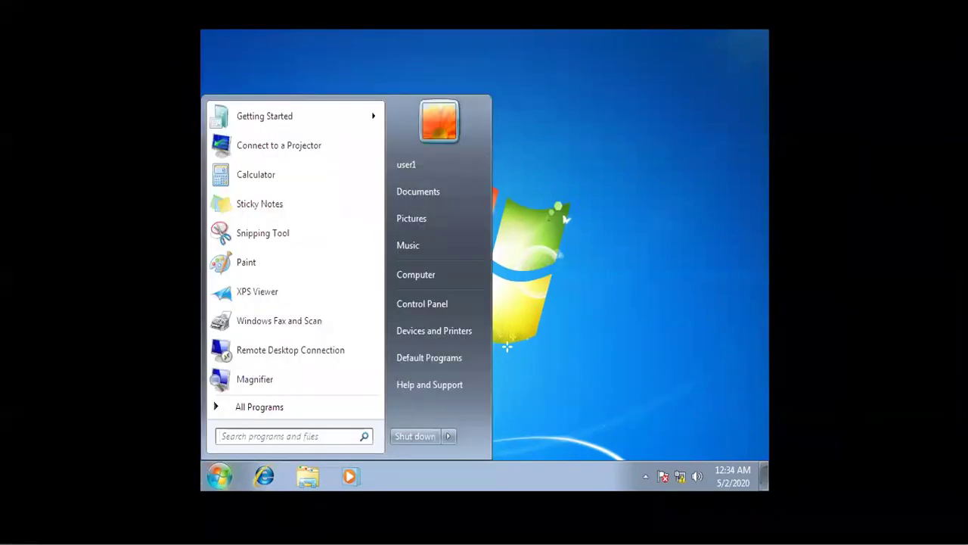
left_click(550, 484)
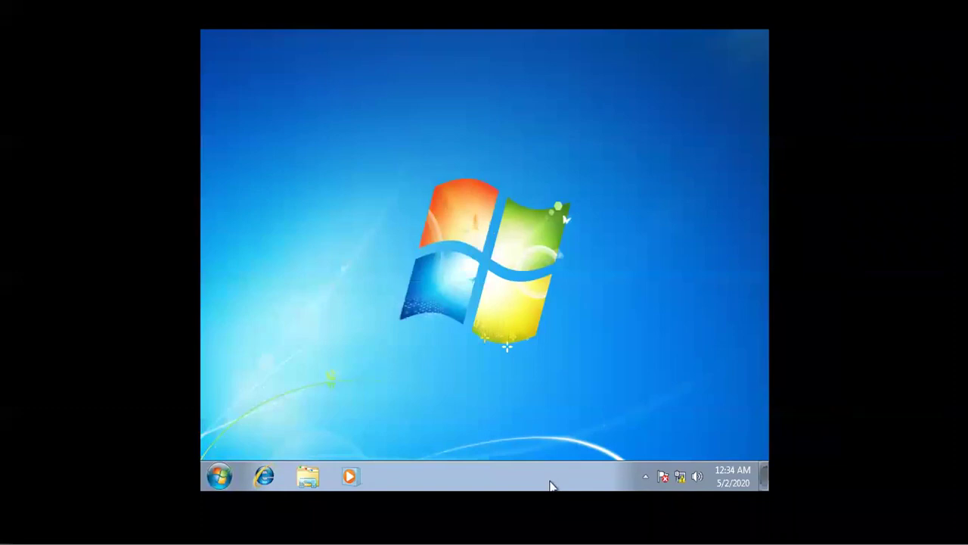
Step: Dismiss the drive Restrictions warning in the Windows 7 guest
right_click(550, 484)
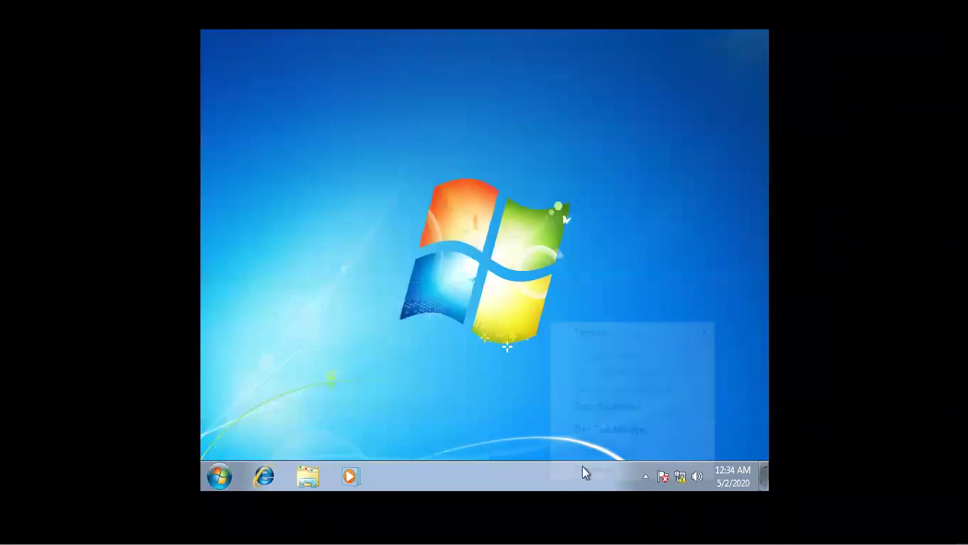
left_click(440, 370)
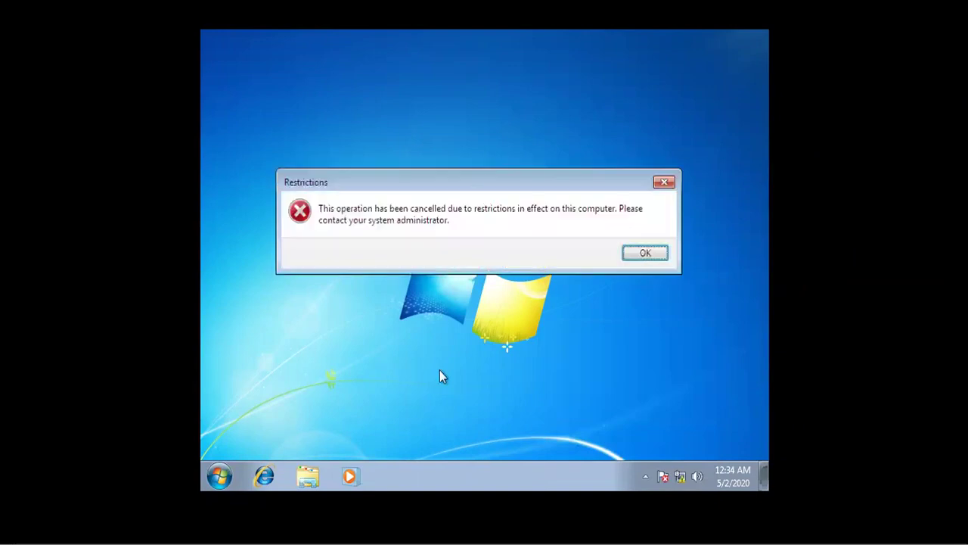
left_click(645, 252)
Step: Search 'run' in the Start menu, clear it, then exit full screen and release the mouse
key("super")
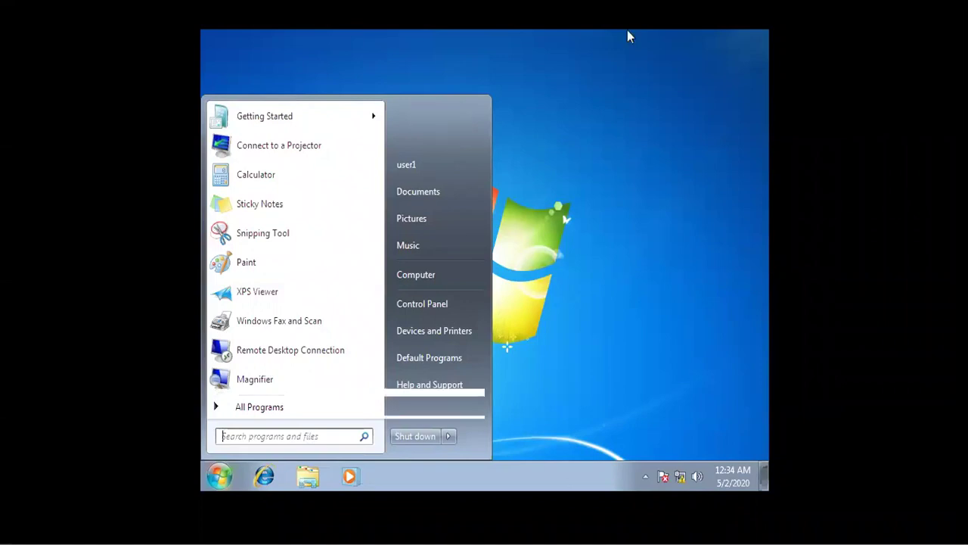
type("run")
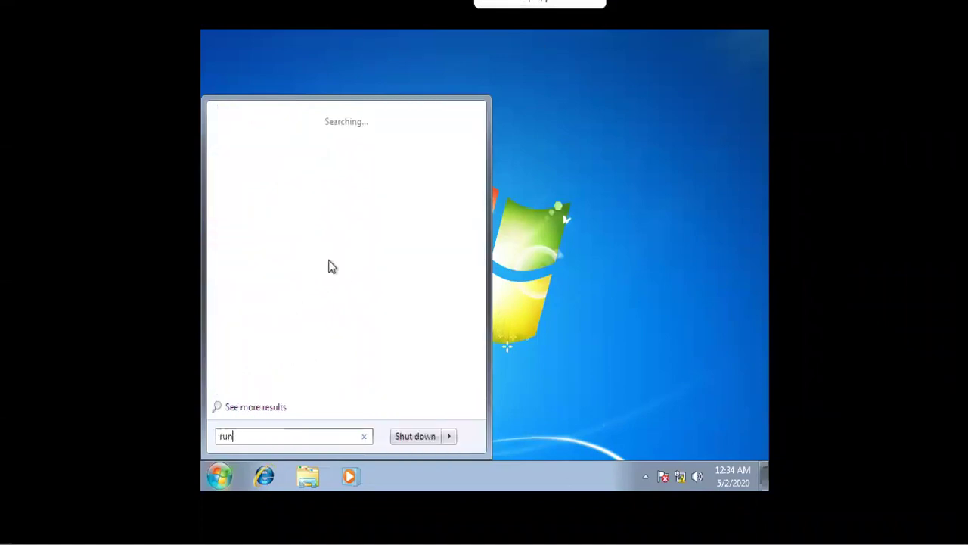
key("BackSpace")
key("BackSpace")
key("BackSpace")
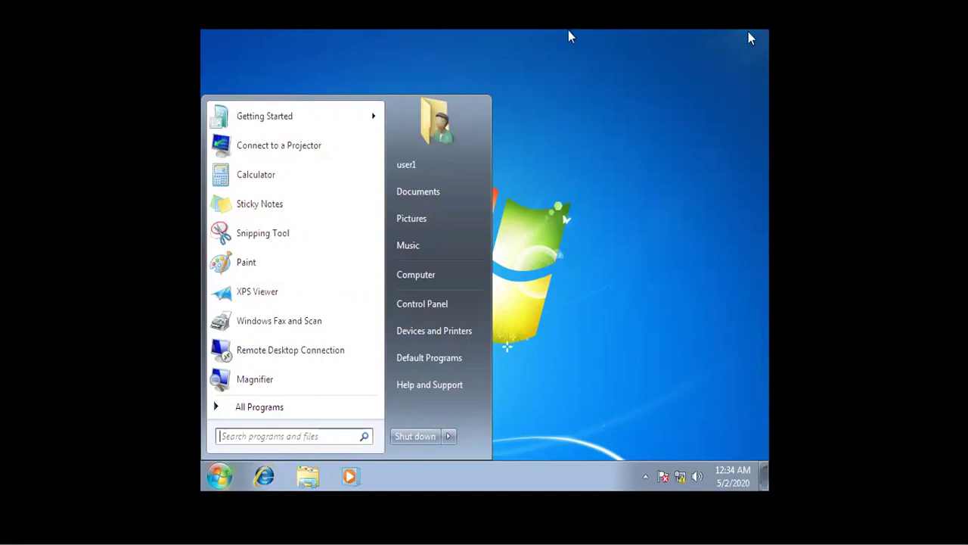
key("ctrl+alt+Return")
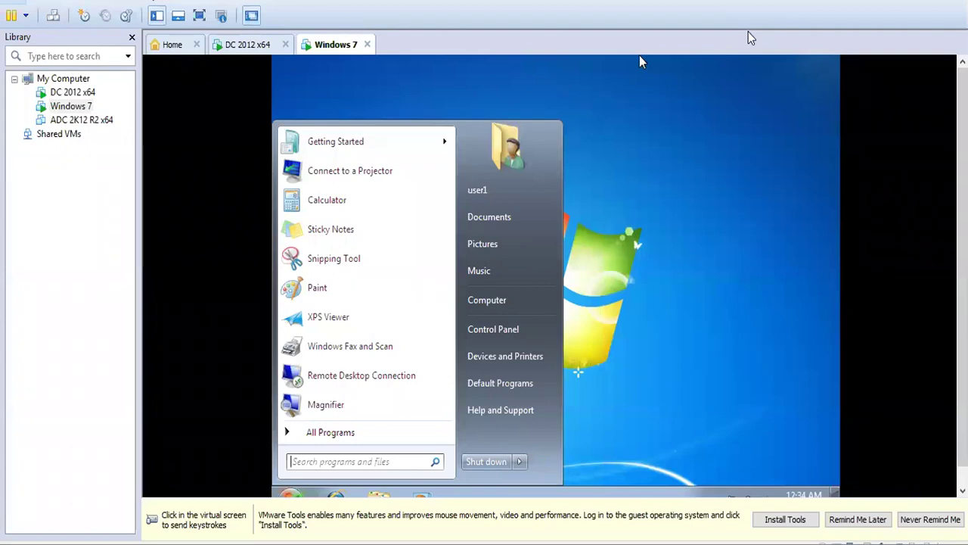
left_click(664, 210)
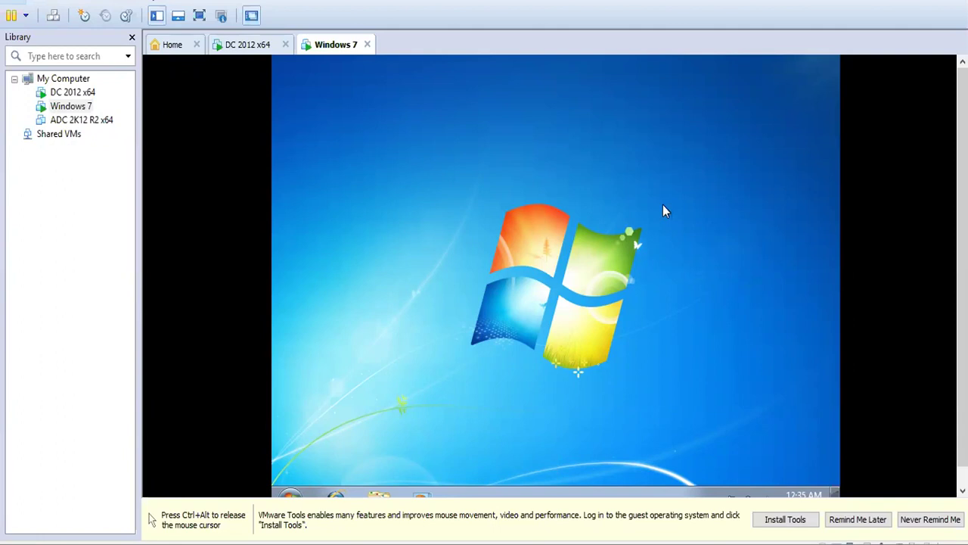
key("ctrl+alt")
Step: On the full-screen DC 2012 x64 VM, view the HRD and admin OU users, then minimize ADUC
left_click(263, 45)
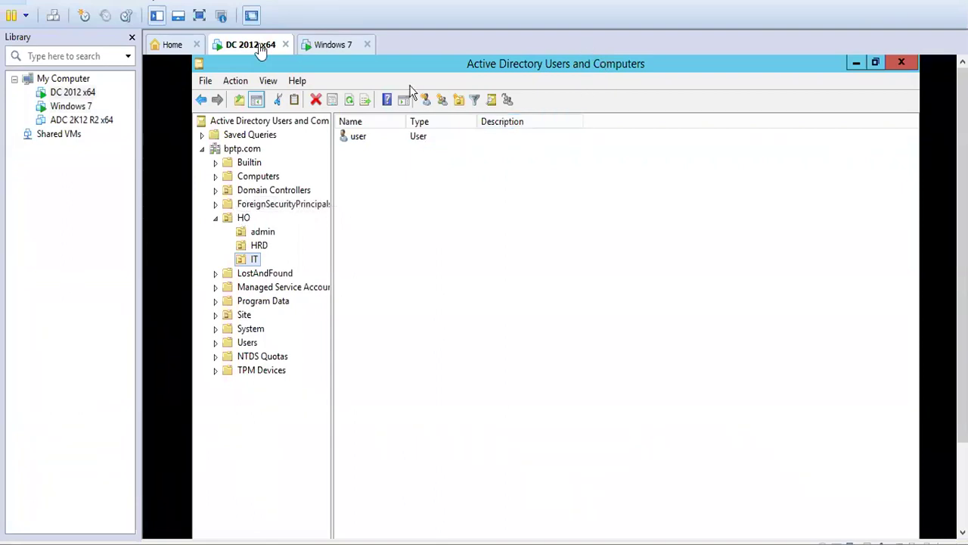
left_click(199, 16)
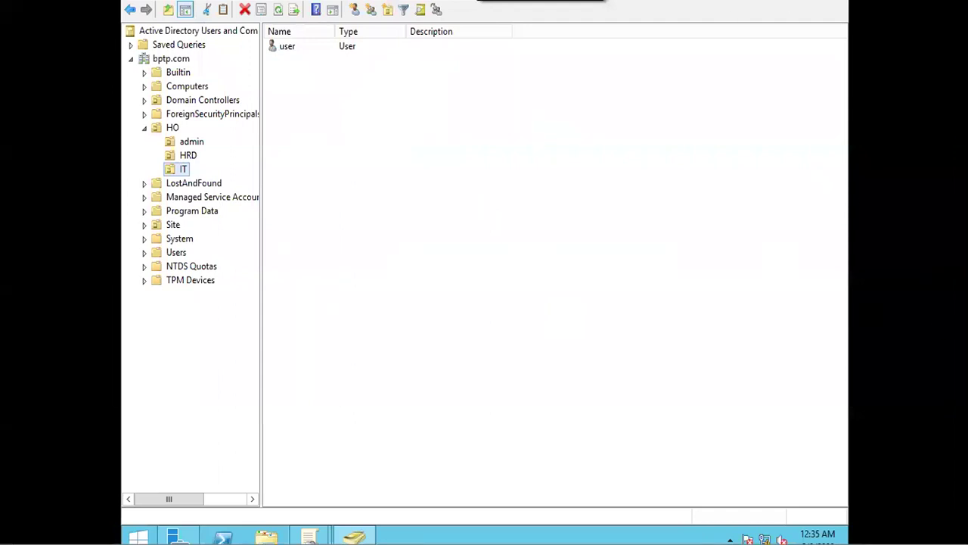
left_click(182, 155)
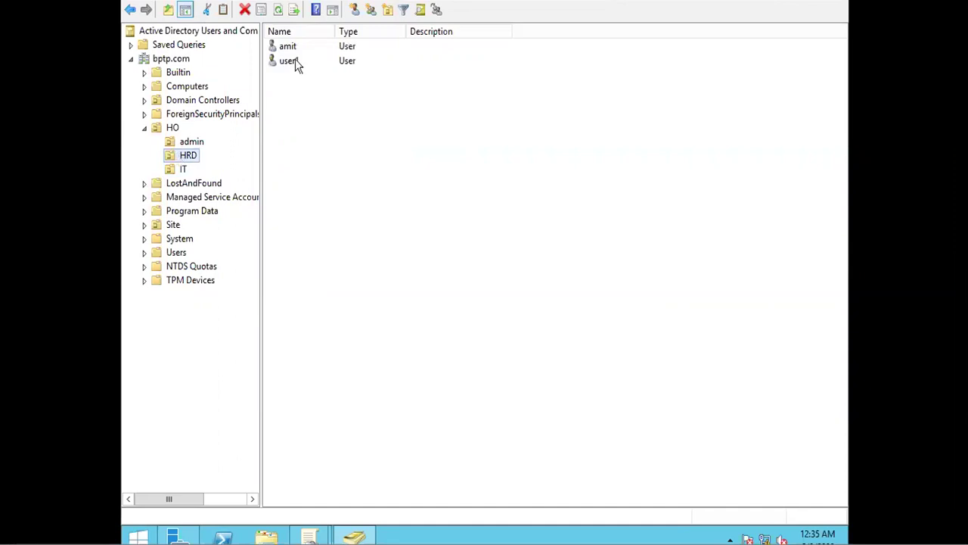
left_click(192, 142)
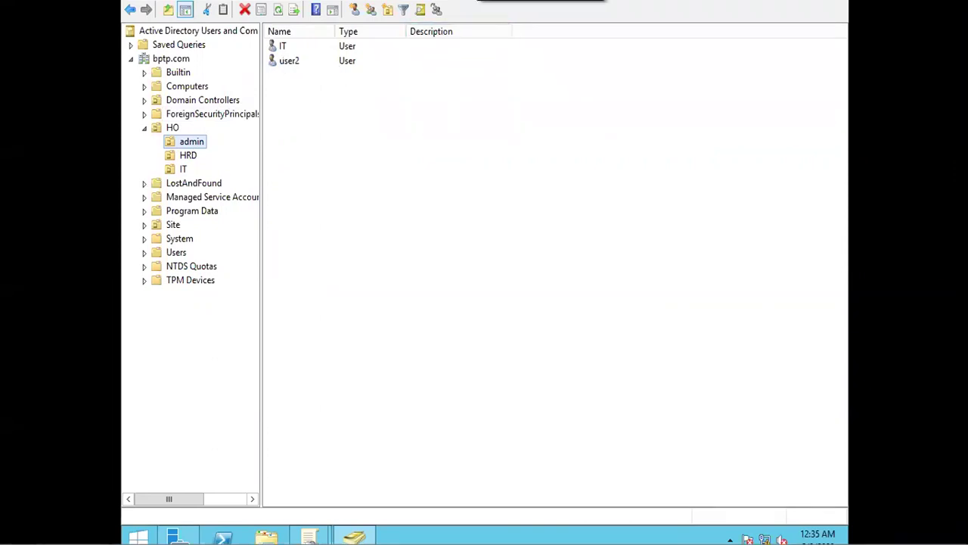
left_click(779, 1)
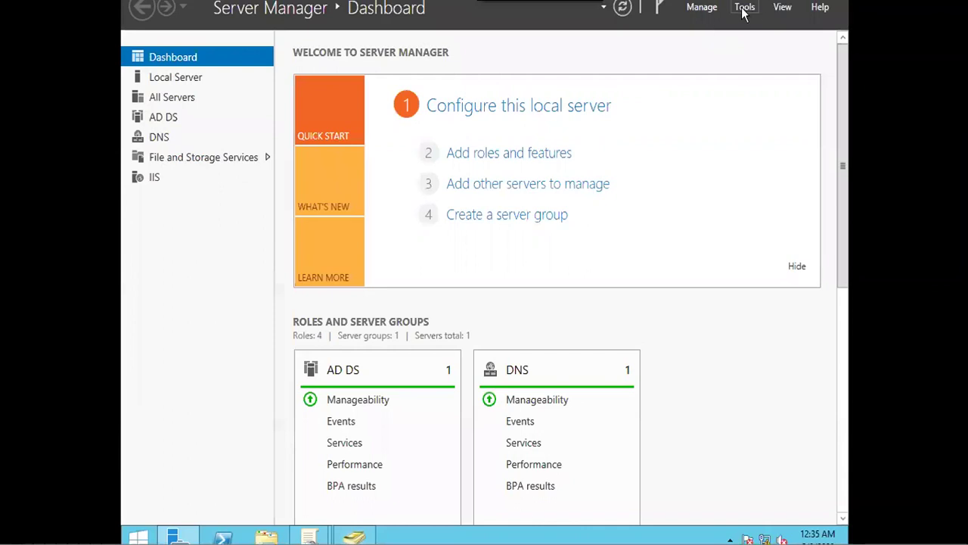
Step: Open Group Policy Management and turn on Block Inheritance for the admin OU under HO
left_click(743, 9)
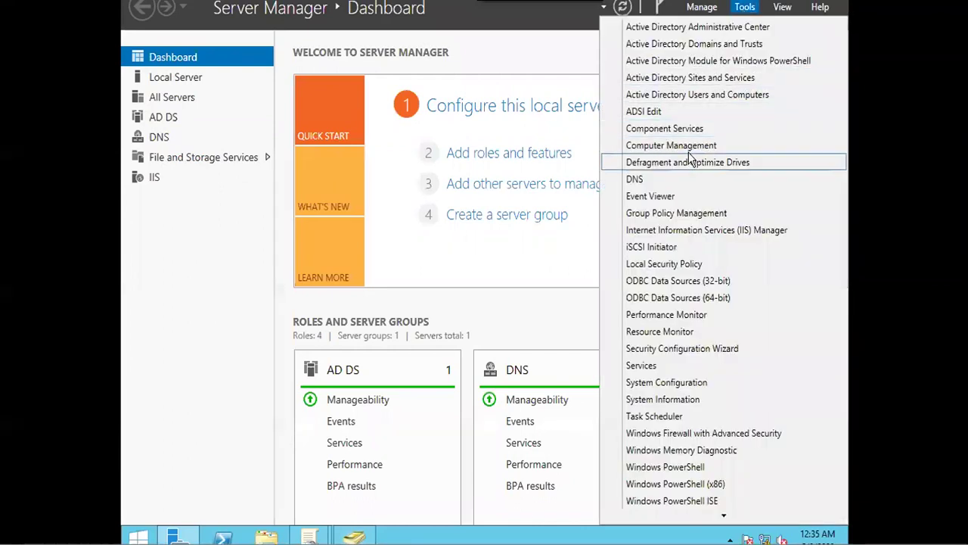
left_click(677, 218)
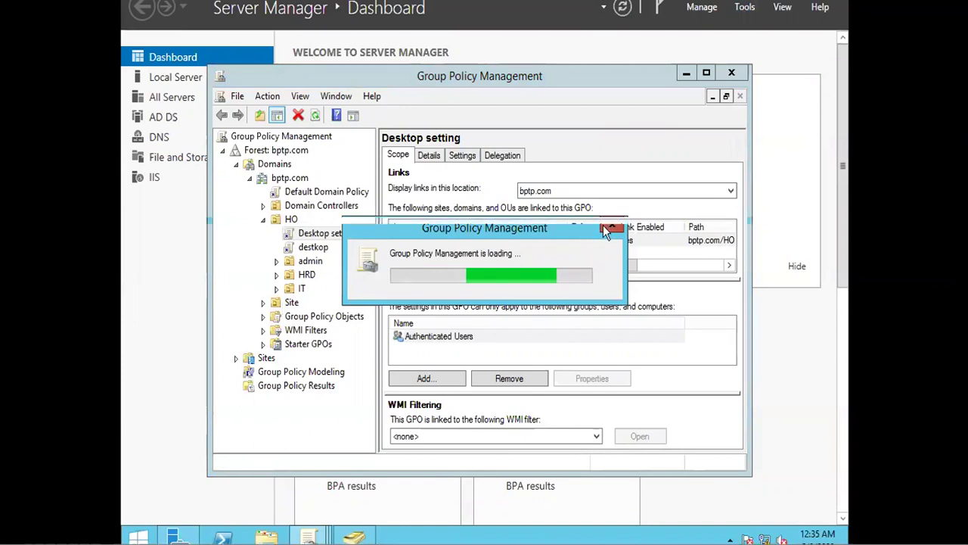
left_click(301, 291)
left_click(291, 263)
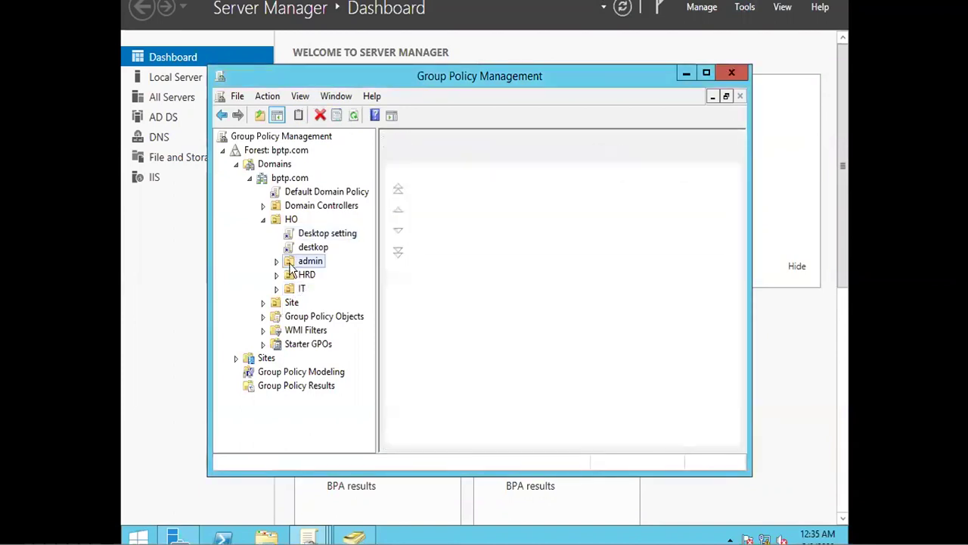
right_click(292, 269)
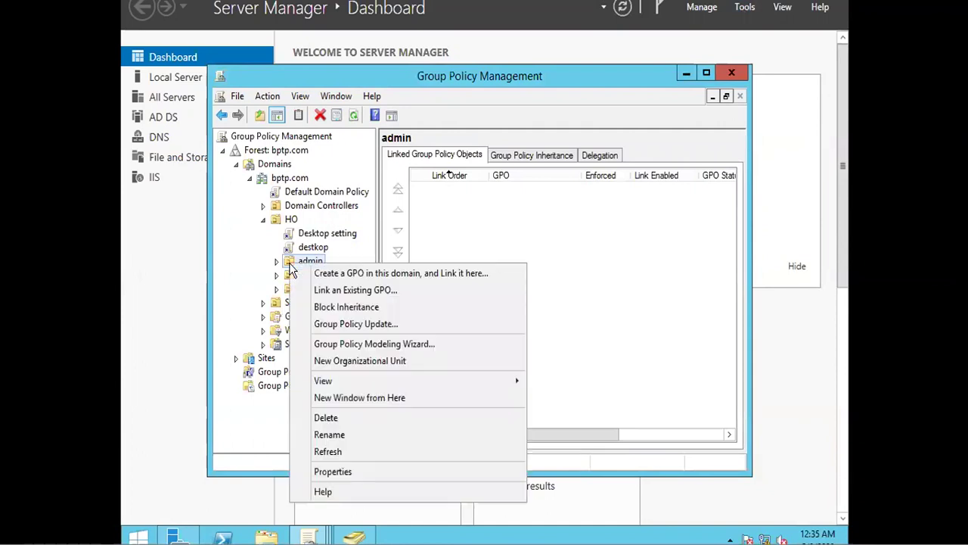
left_click(386, 307)
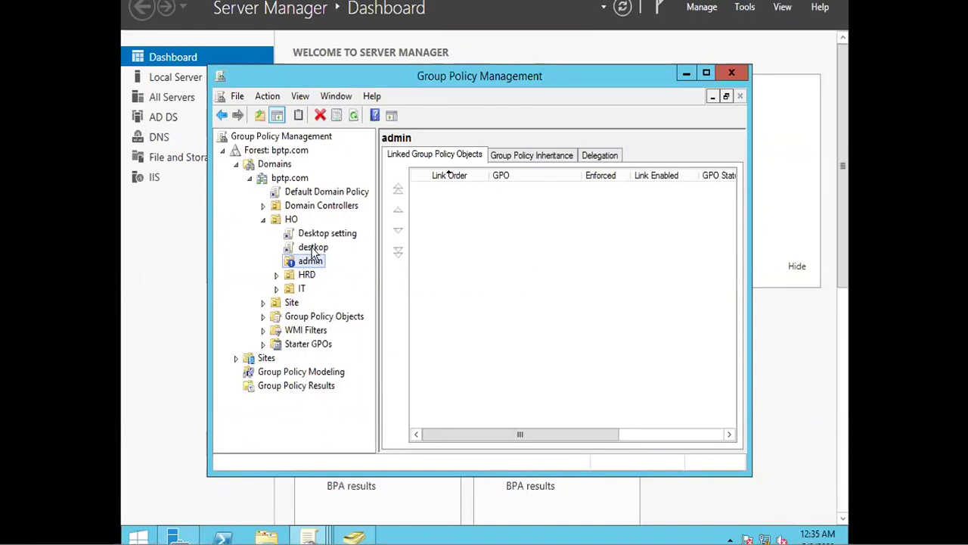
Step: Run gpupdate /force on the server and close its window once the update succeeds
key("super+r")
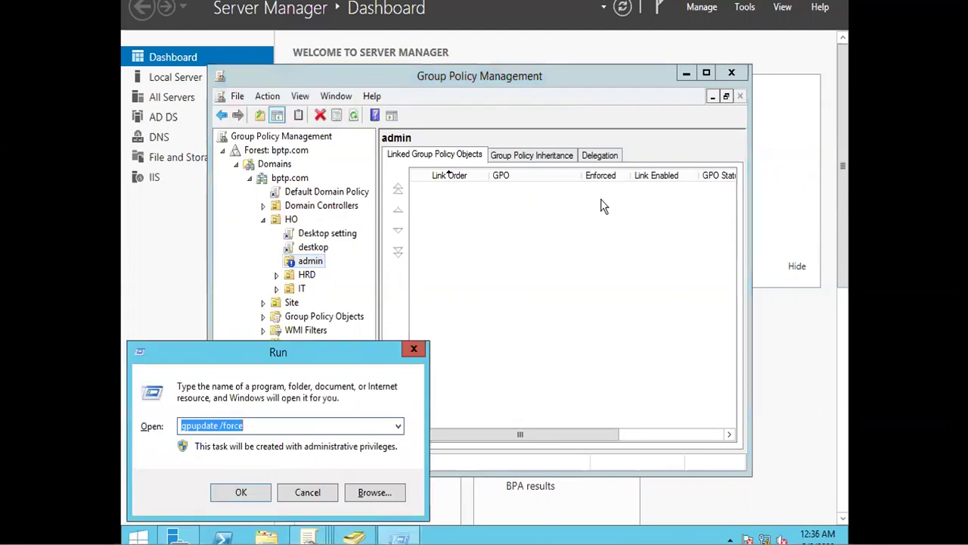
type("gpup")
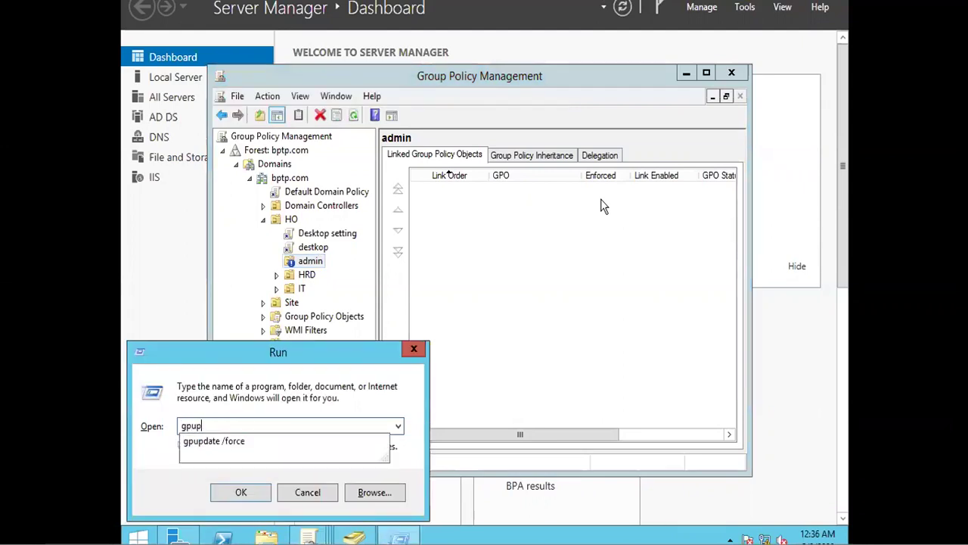
type("date /force")
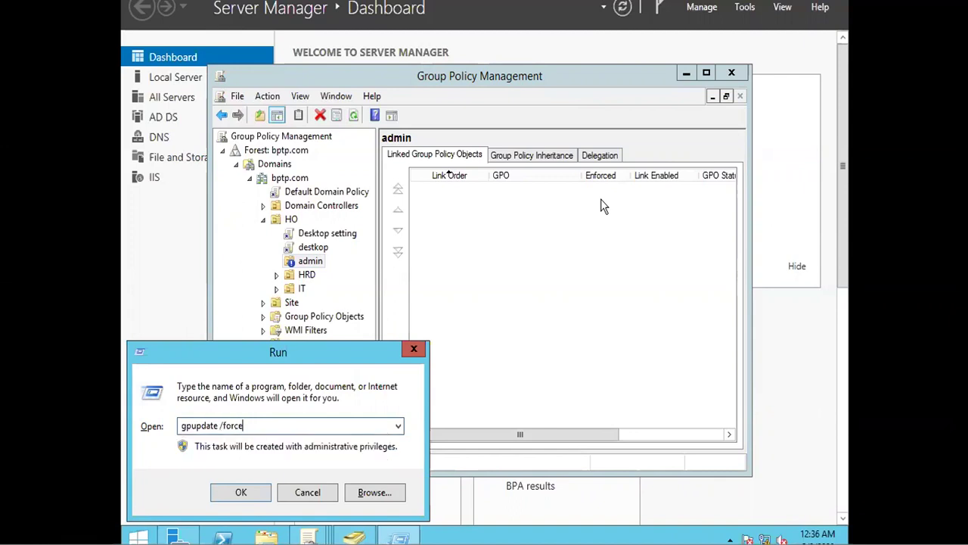
key("Return")
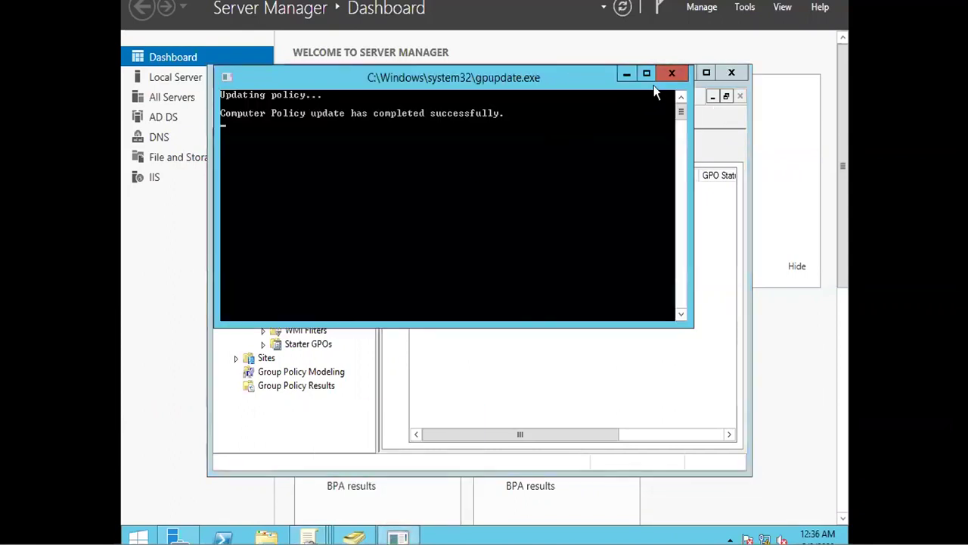
left_click(659, 74)
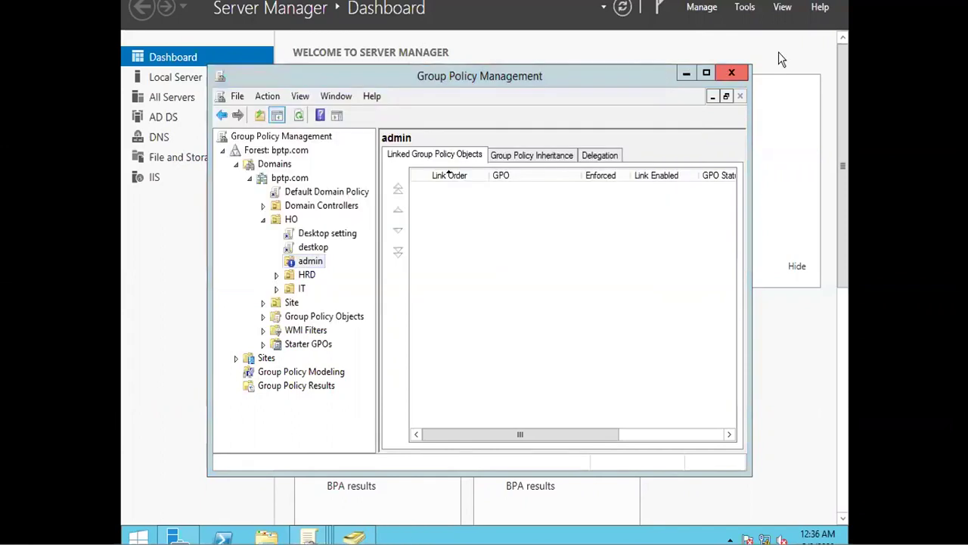
Step: Check that HO > admin holds users IT and user2, then minimize Active Directory Users and Computers
left_click(745, 7)
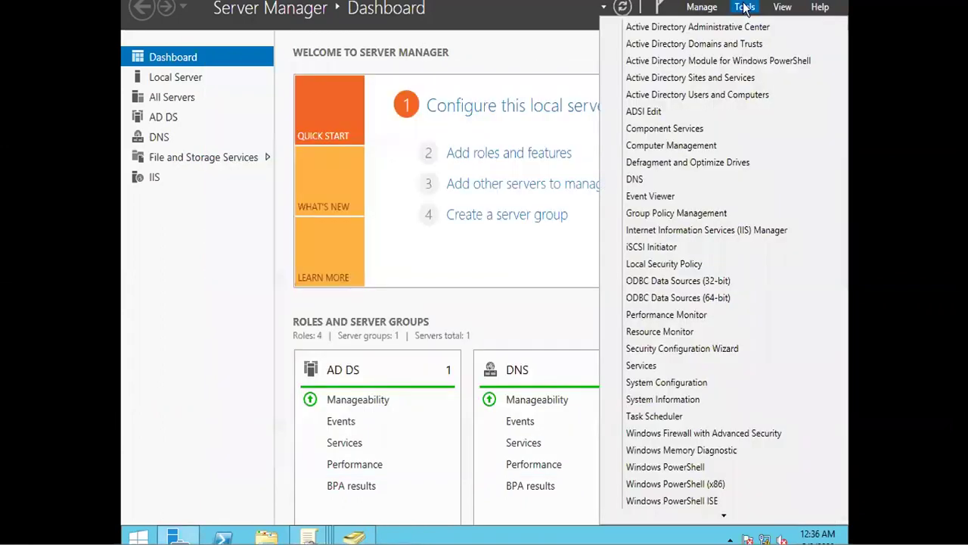
left_click(677, 94)
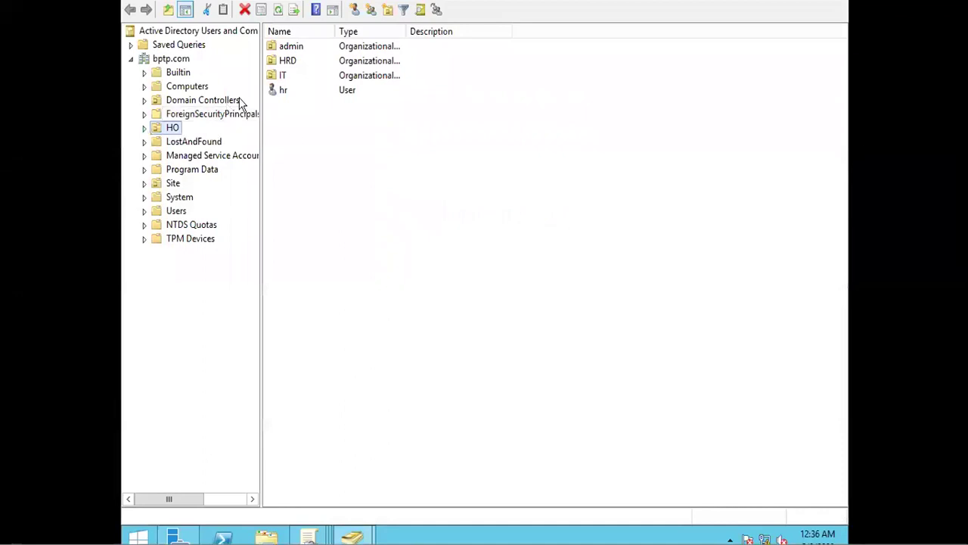
double_click(276, 50)
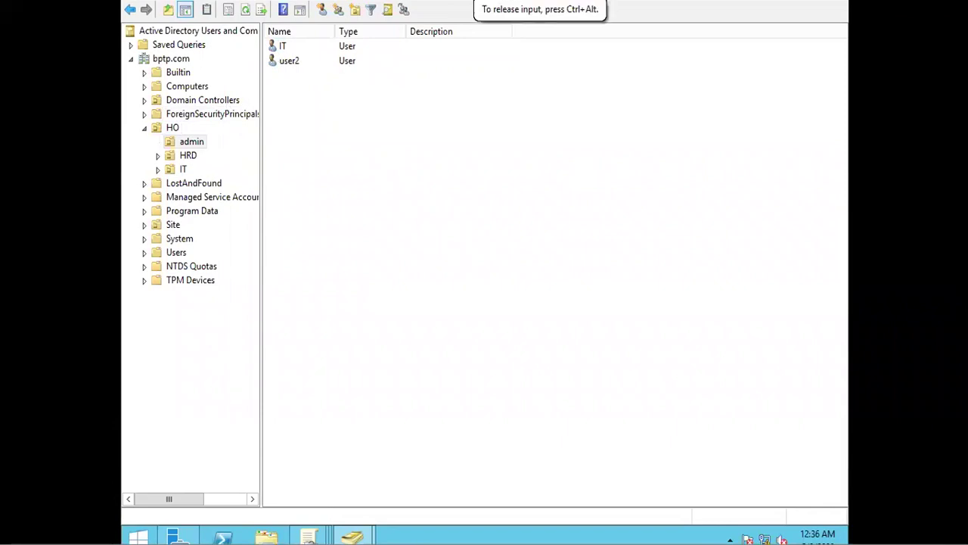
left_click(810, 2)
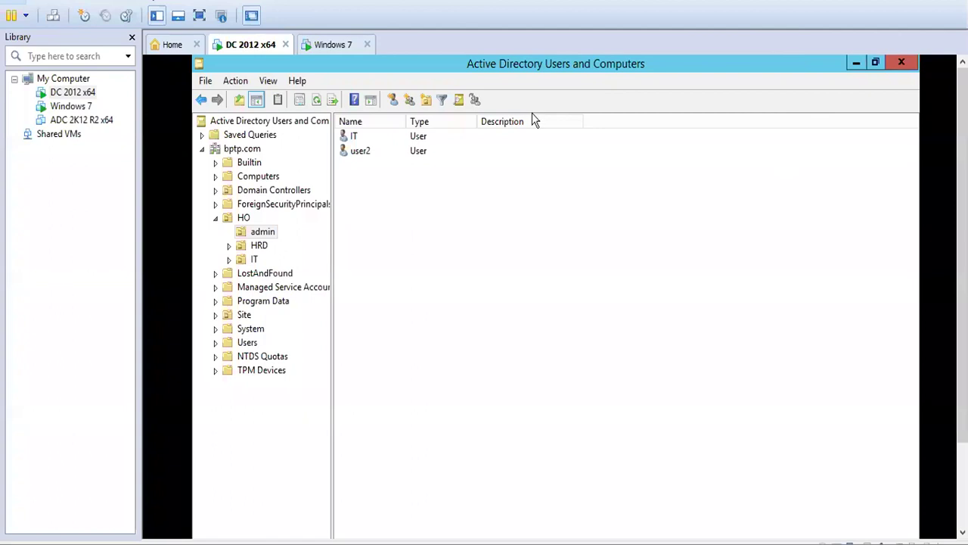
left_click(198, 15)
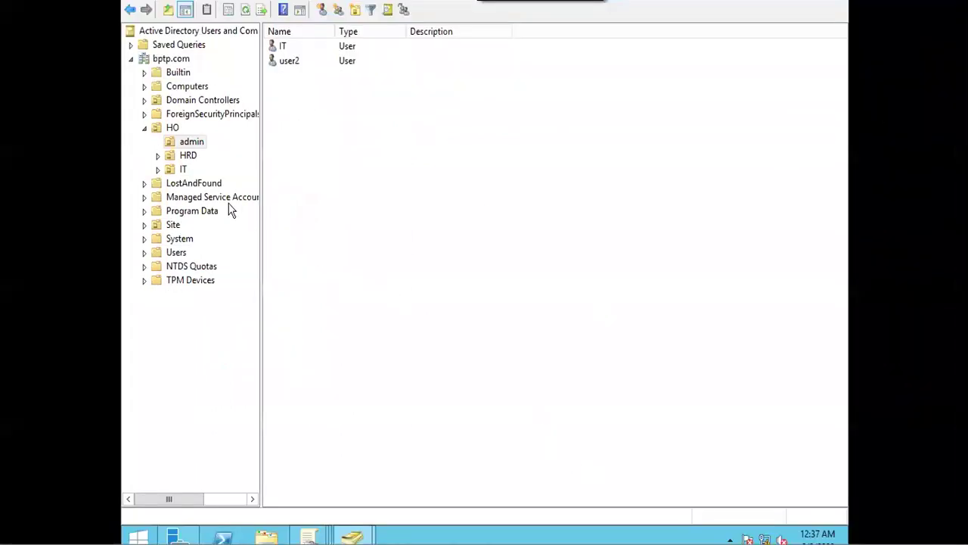
left_click(773, 0)
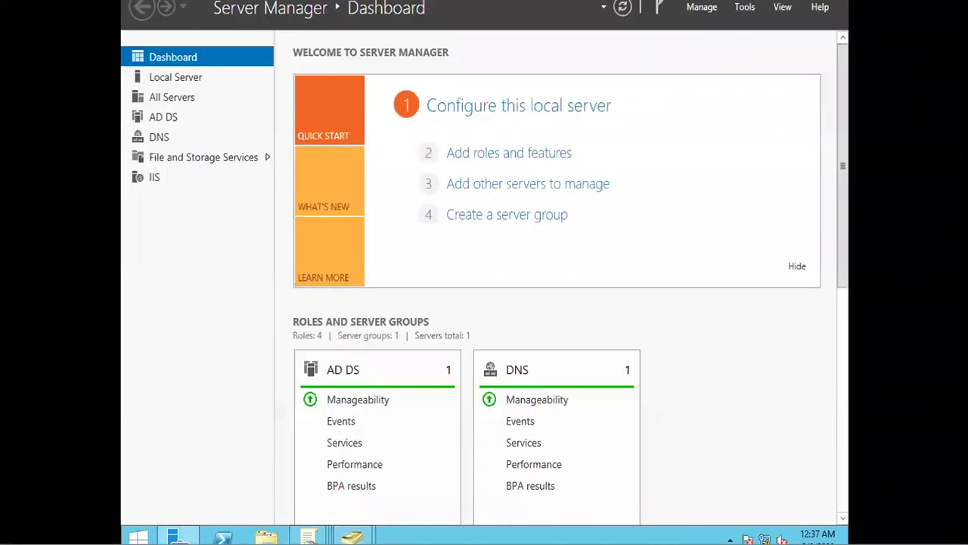
Step: Create a new GPO named drive, linked to the admin OU
left_click(745, 8)
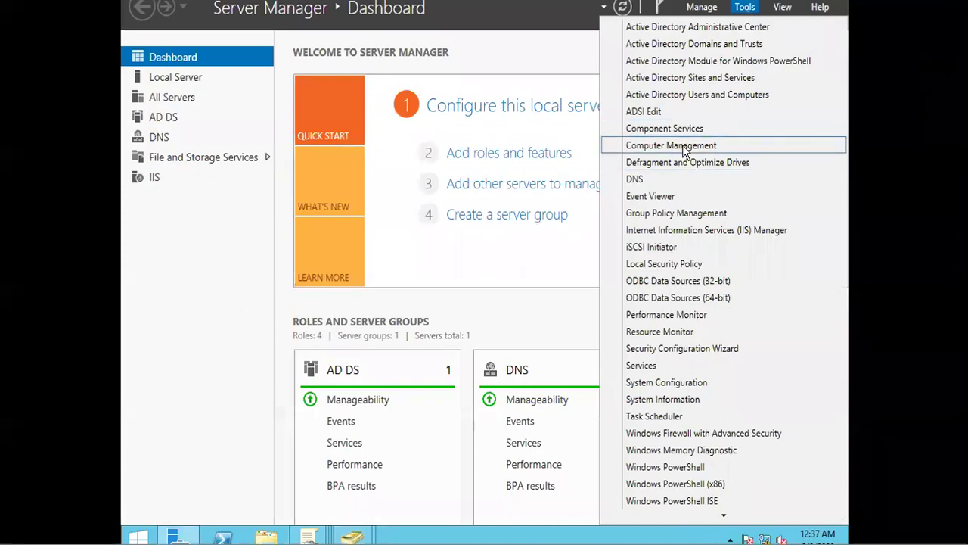
left_click(636, 219)
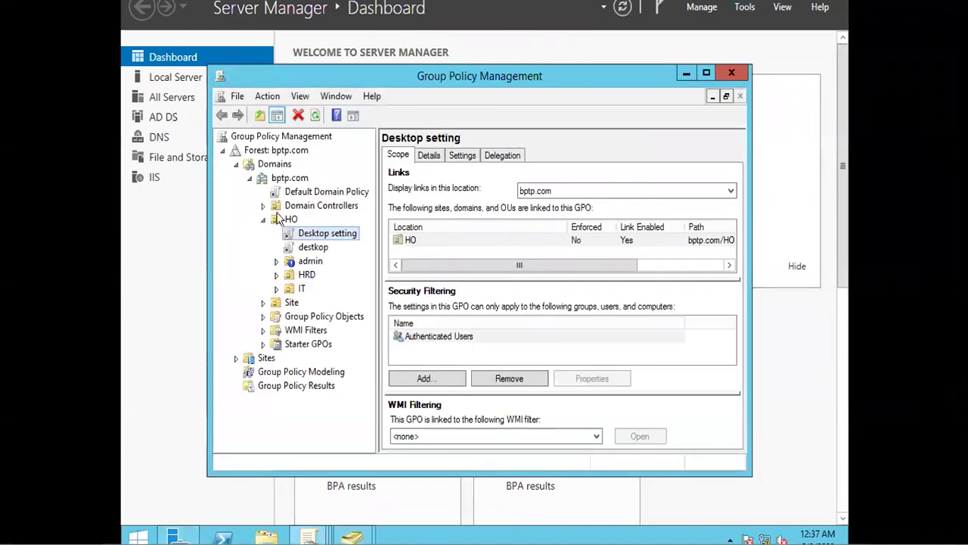
left_click(302, 275)
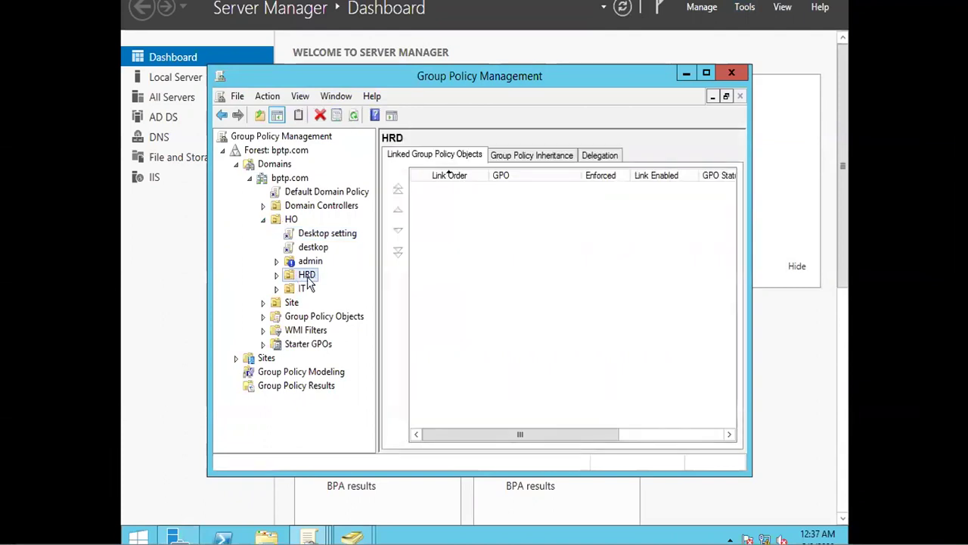
left_click(297, 264)
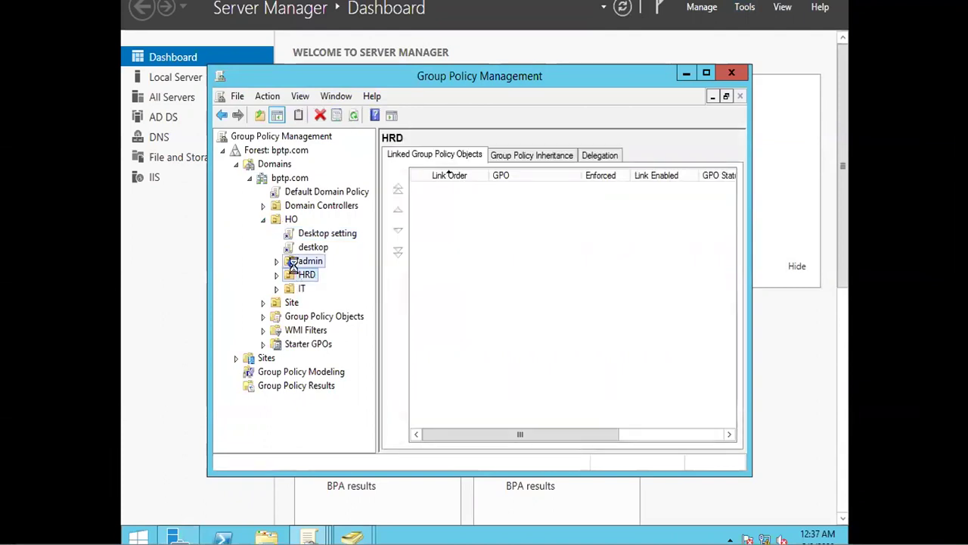
right_click(296, 267)
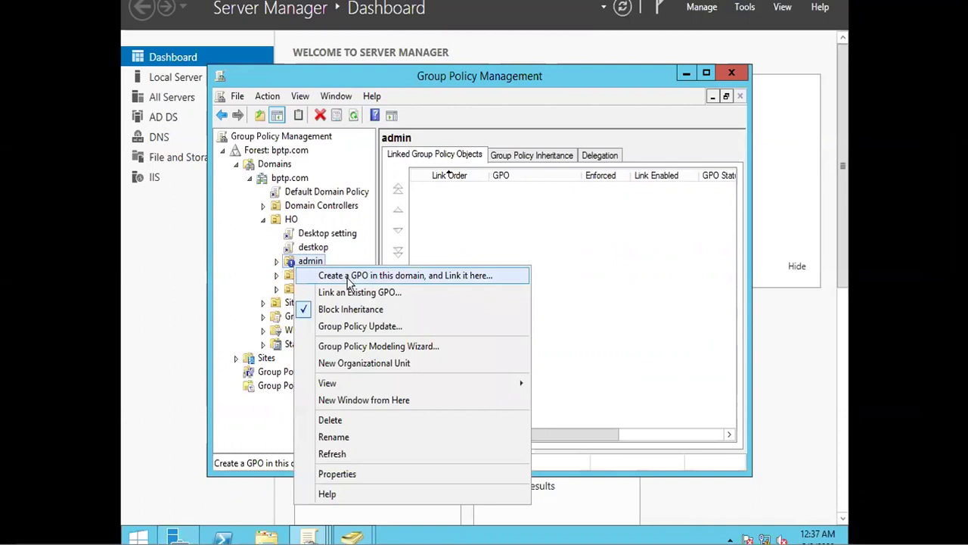
left_click(350, 278)
type("drive")
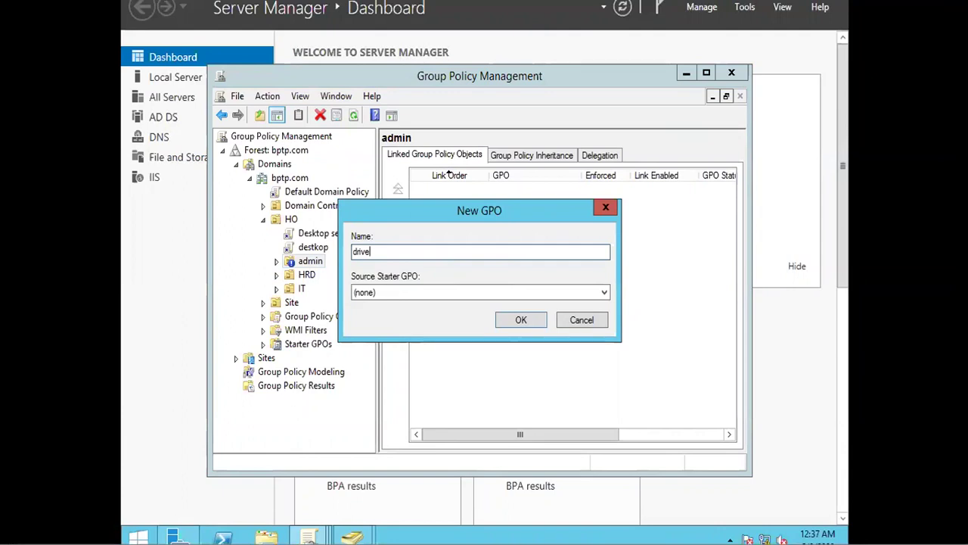
key("Return")
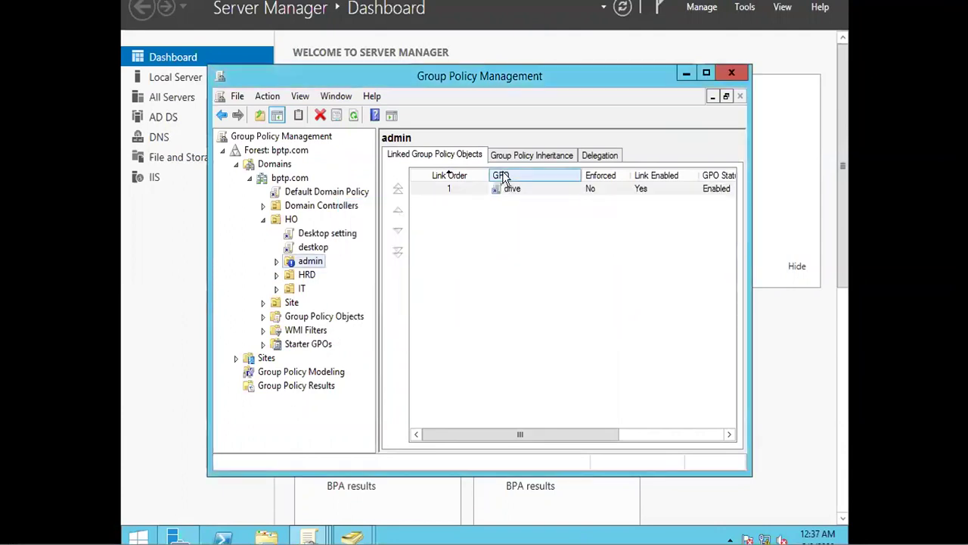
Step: Open the drive GPO in the editor and expand its User Configuration
right_click(493, 194)
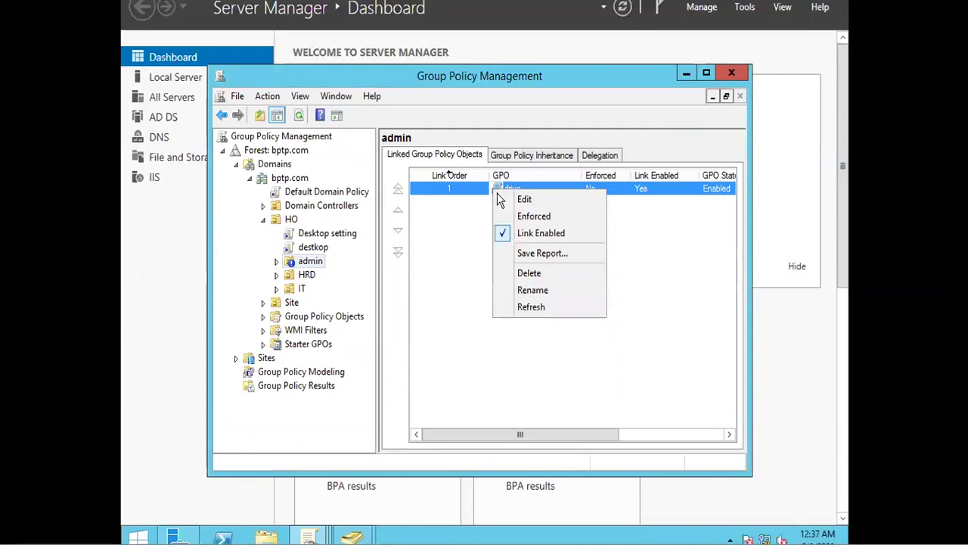
left_click(522, 199)
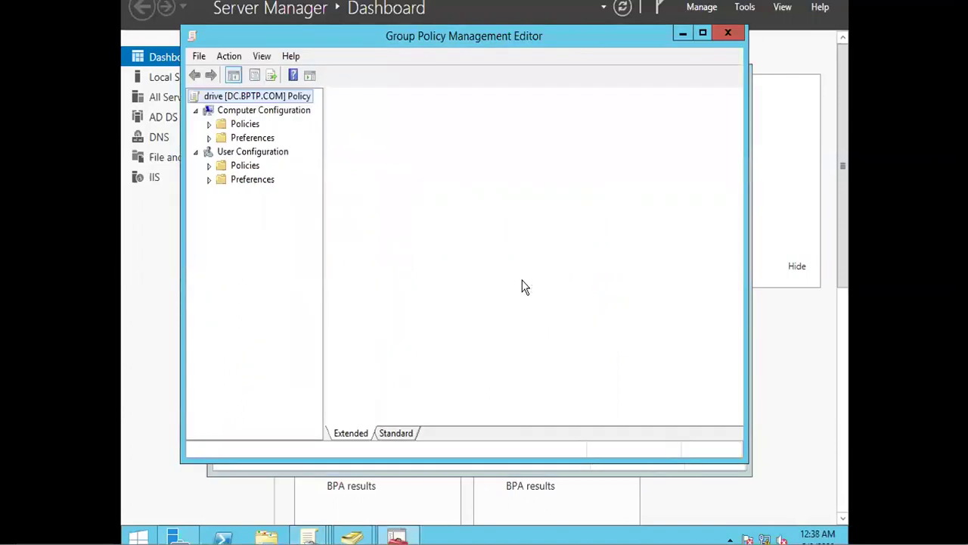
left_click(210, 165)
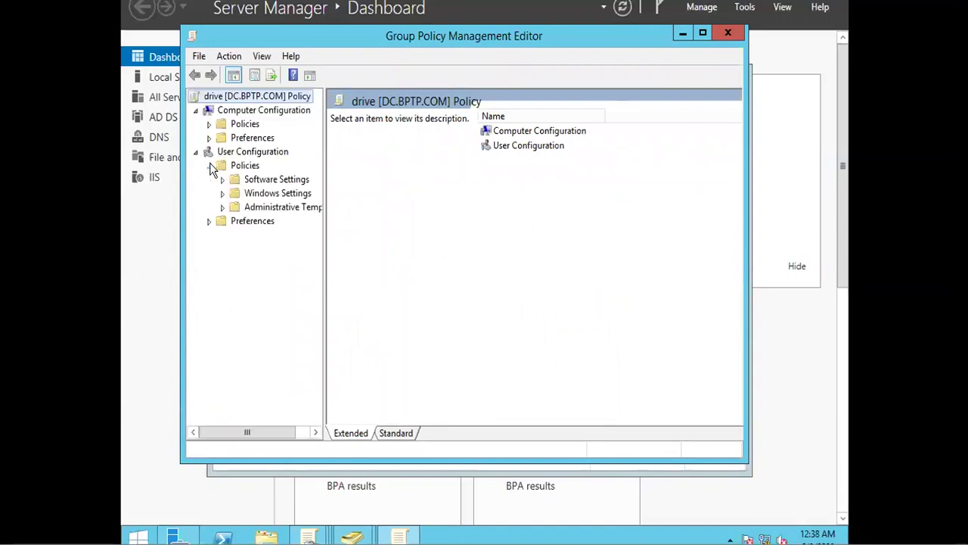
Step: Navigate to User Configuration > Administrative Templates > Windows Components > File Explorer settings
left_click(224, 208)
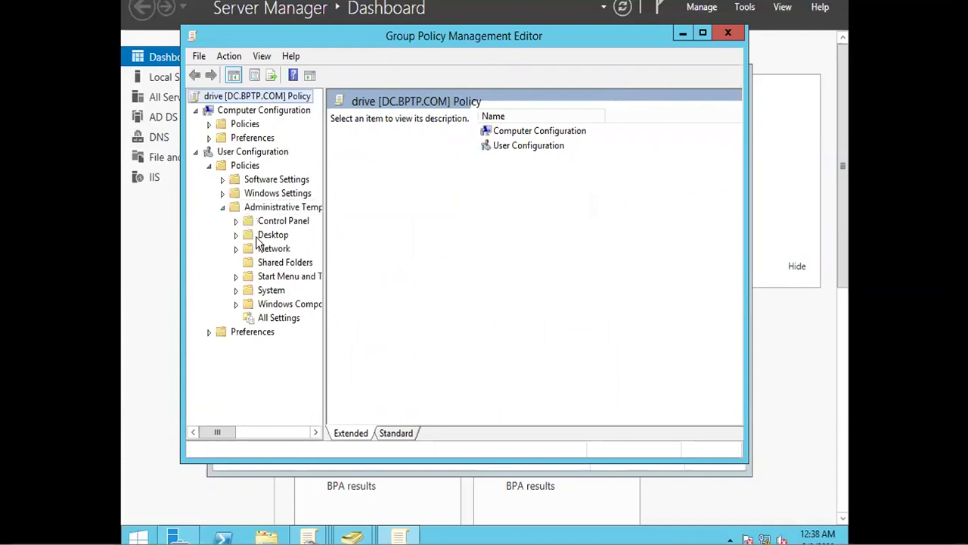
left_click(249, 311)
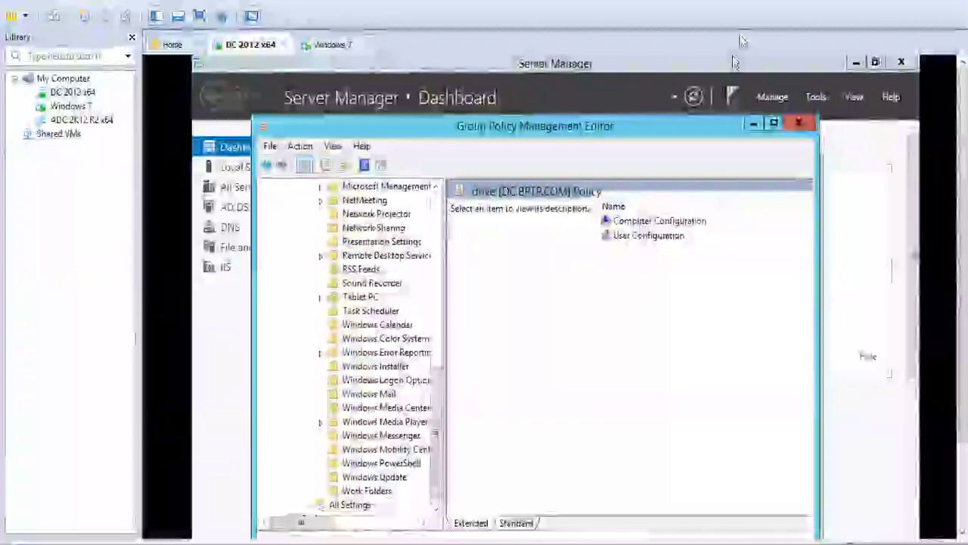
left_click(199, 16)
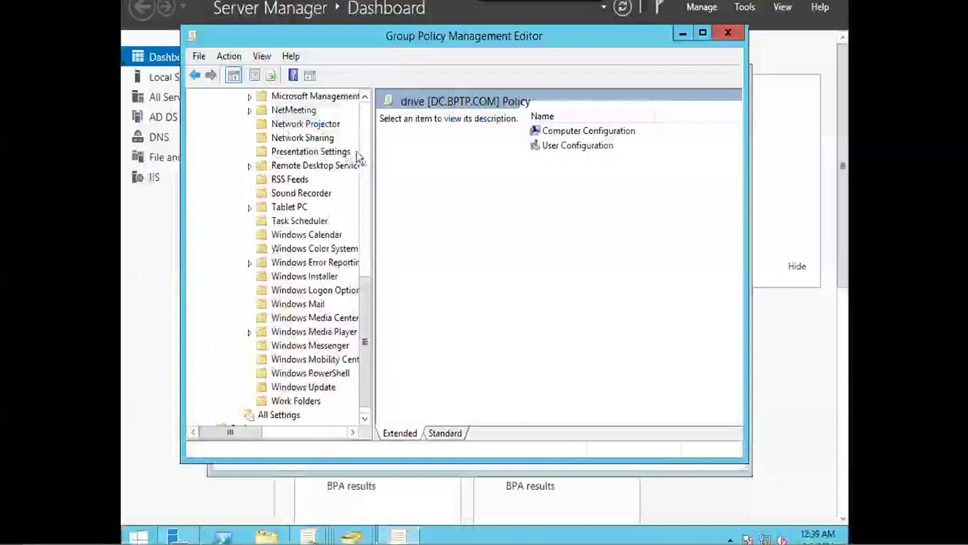
left_click(364, 97)
left_click(364, 97)
left_click(364, 97)
left_click(364, 97)
left_click(363, 97)
left_click(363, 97)
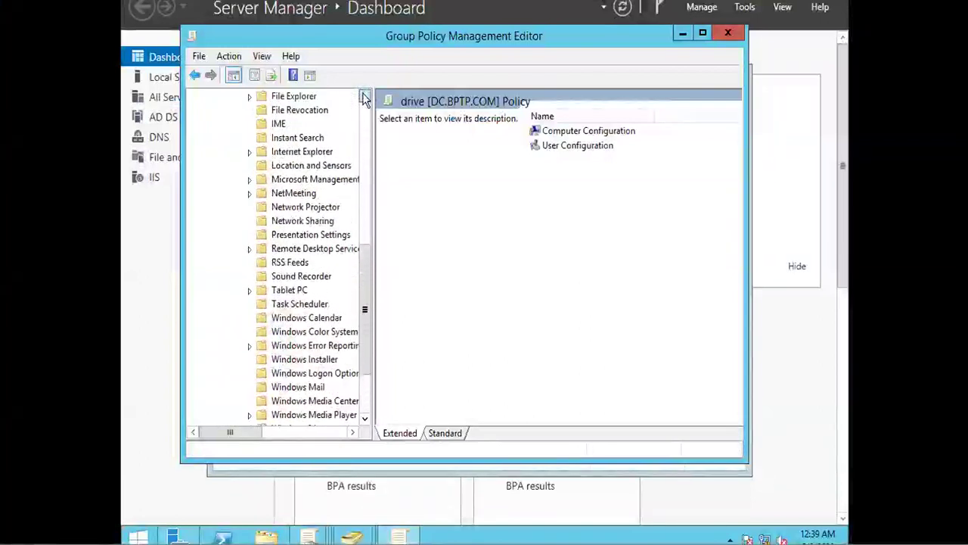
left_click(250, 98)
left_click(274, 98)
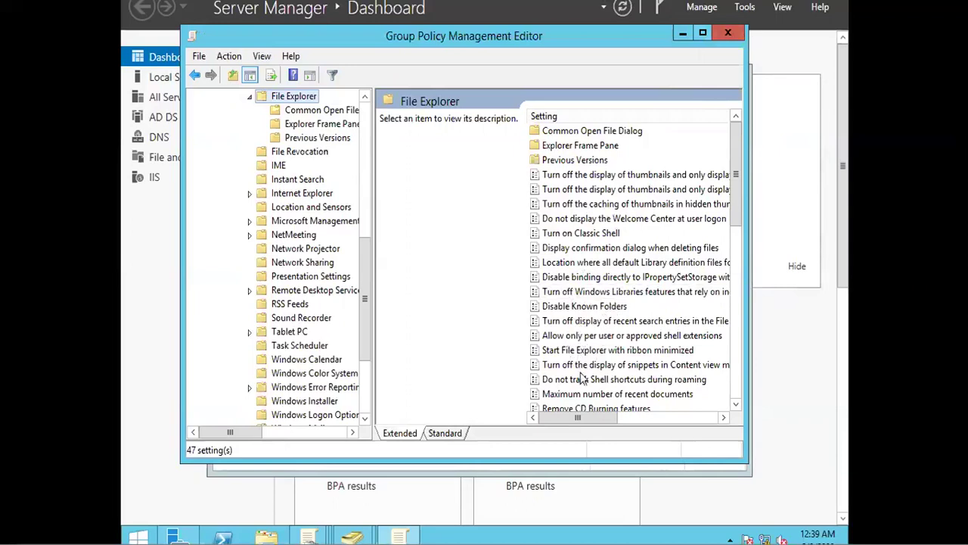
Step: Scroll down the File Explorer list and select 'Prevent access to drives from My Computer'
left_click(734, 410)
left_click(734, 410)
left_click(733, 410)
left_click(733, 409)
left_click(733, 409)
left_click(734, 409)
left_click(733, 410)
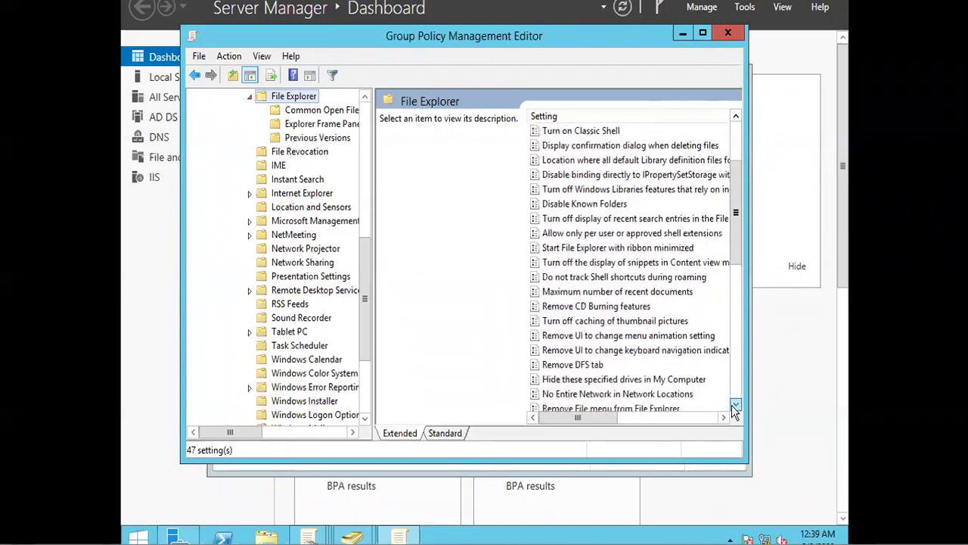
left_click(733, 409)
left_click(734, 409)
left_click(733, 409)
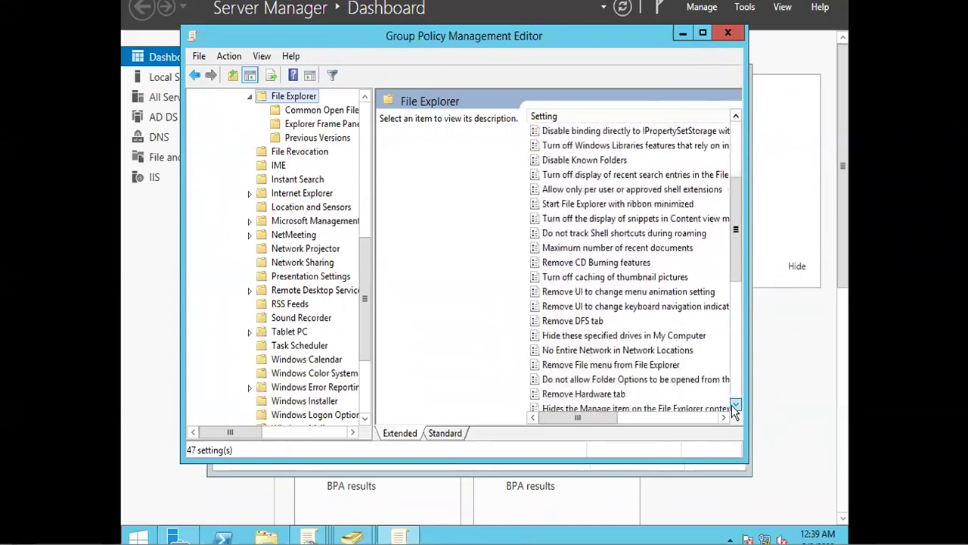
left_click(733, 409)
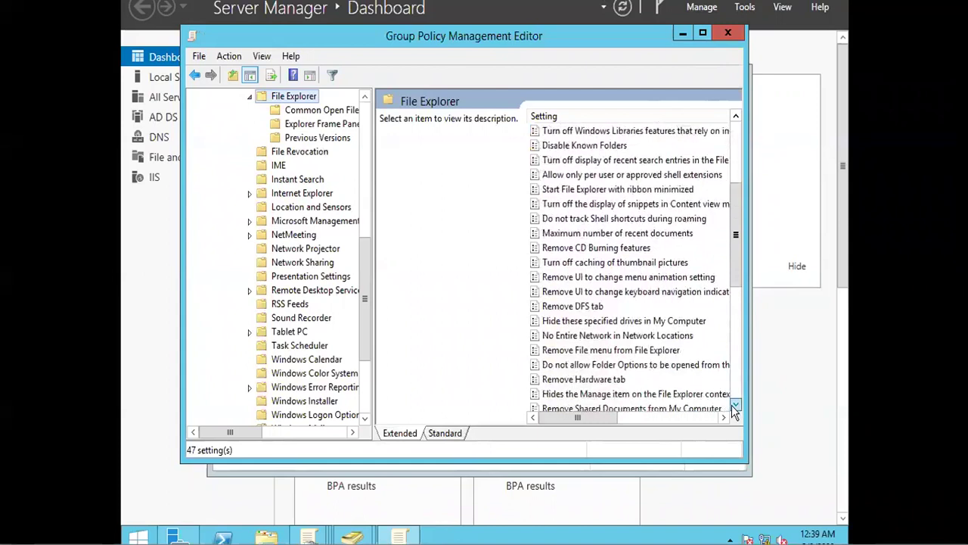
left_click(734, 409)
left_click(734, 410)
left_click(734, 409)
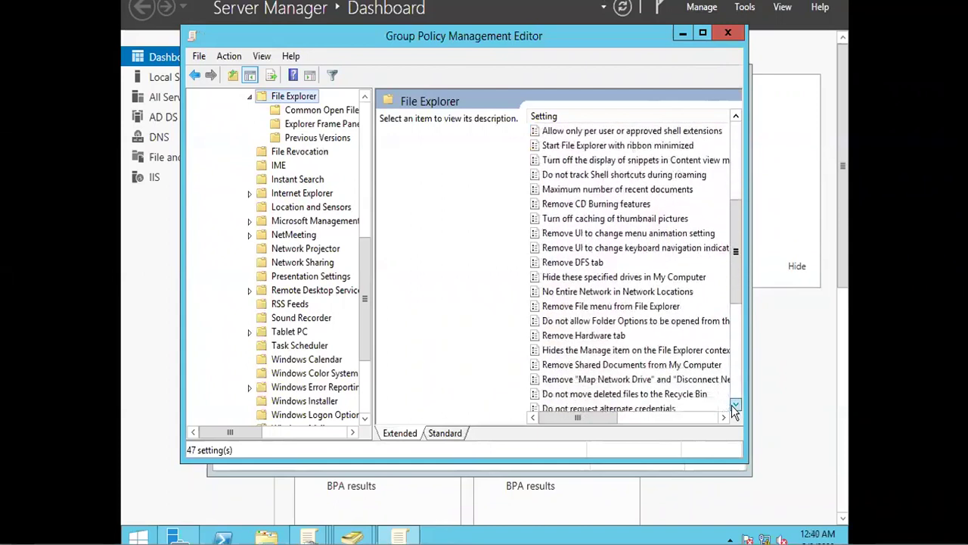
left_click(734, 410)
left_click(733, 409)
left_click(734, 409)
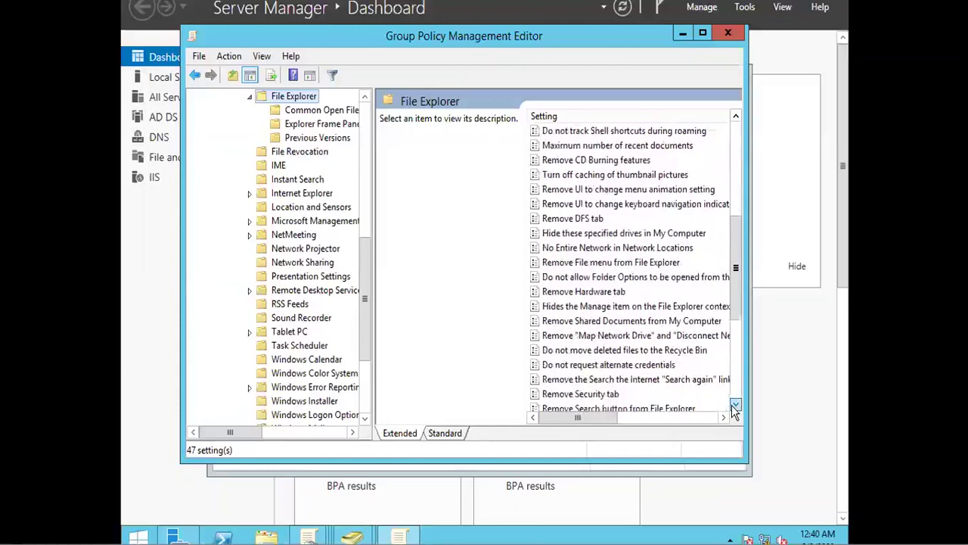
left_click(734, 409)
left_click(734, 409)
left_click(734, 410)
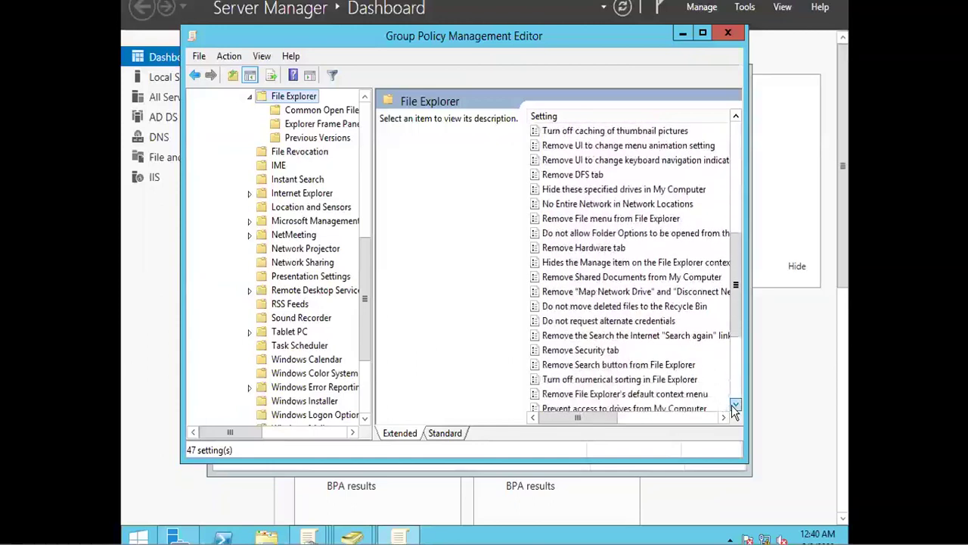
left_click(733, 409)
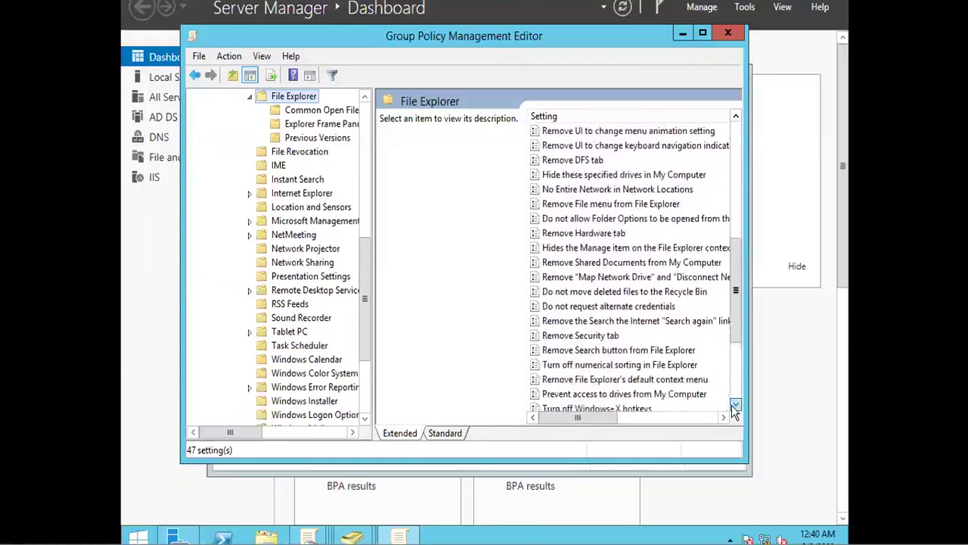
left_click(733, 410)
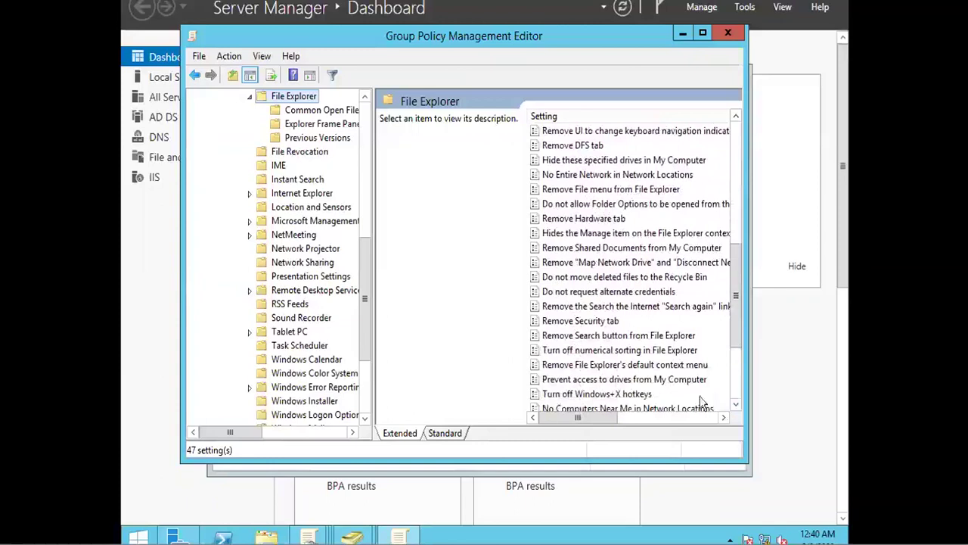
left_click(604, 380)
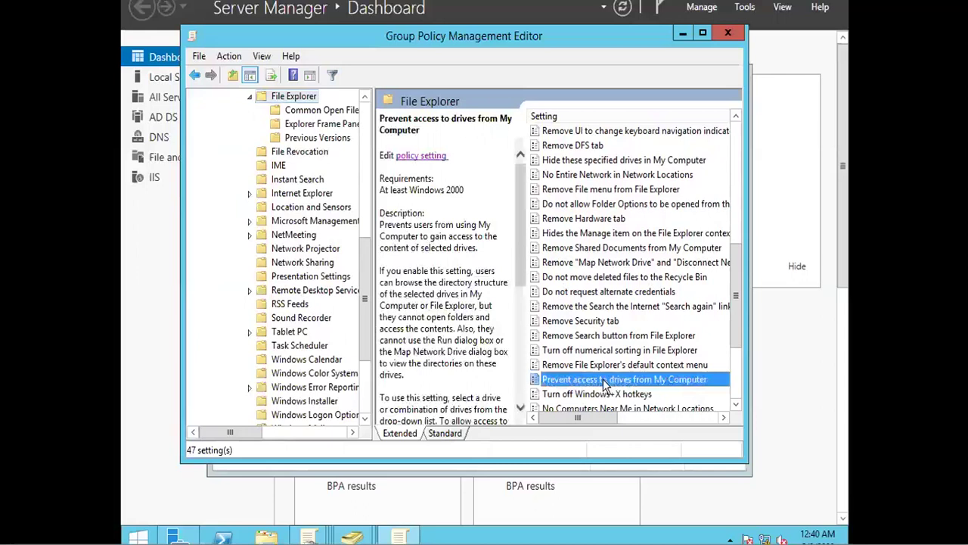
Step: Set 'Prevent access to drives from My Computer' to Enabled with 'Restrict C drive only' and save
double_click(604, 381)
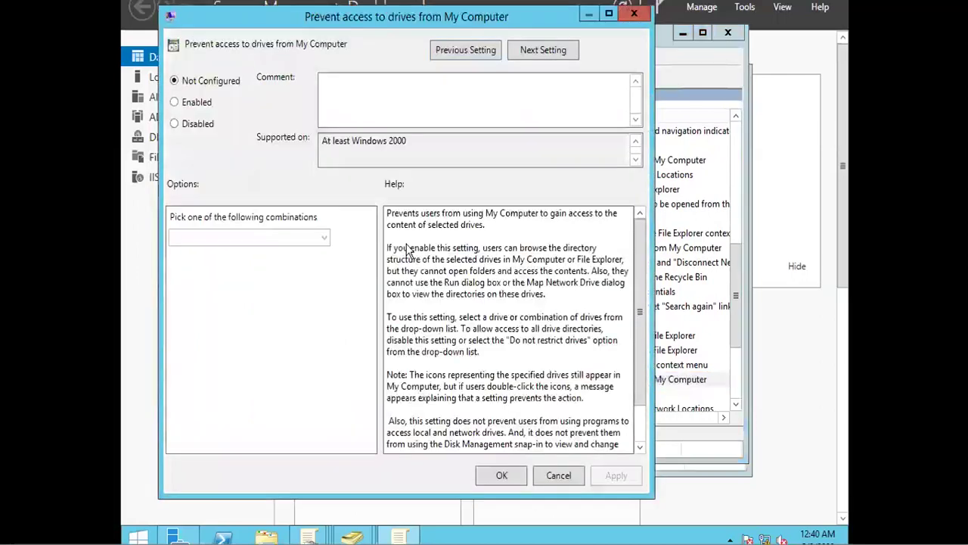
left_click(187, 103)
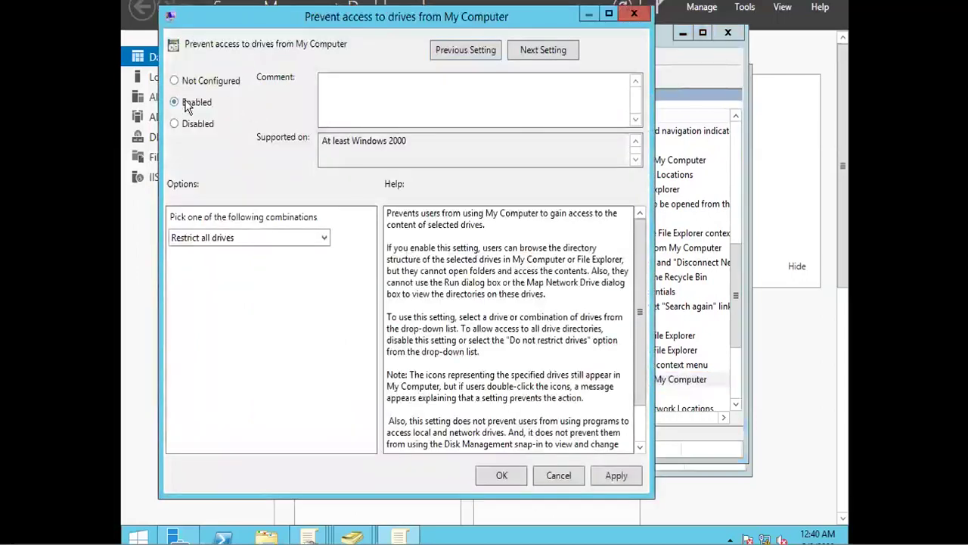
left_click(266, 240)
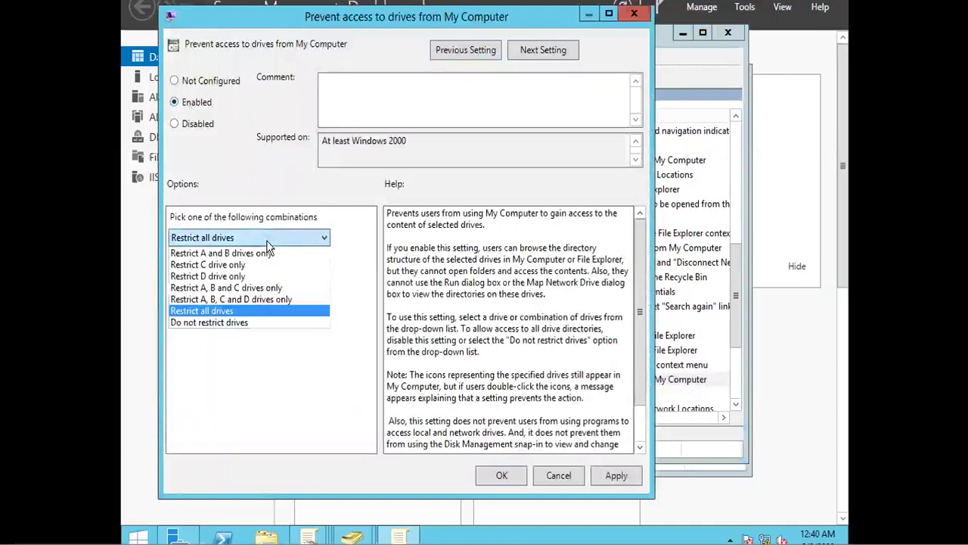
left_click(223, 266)
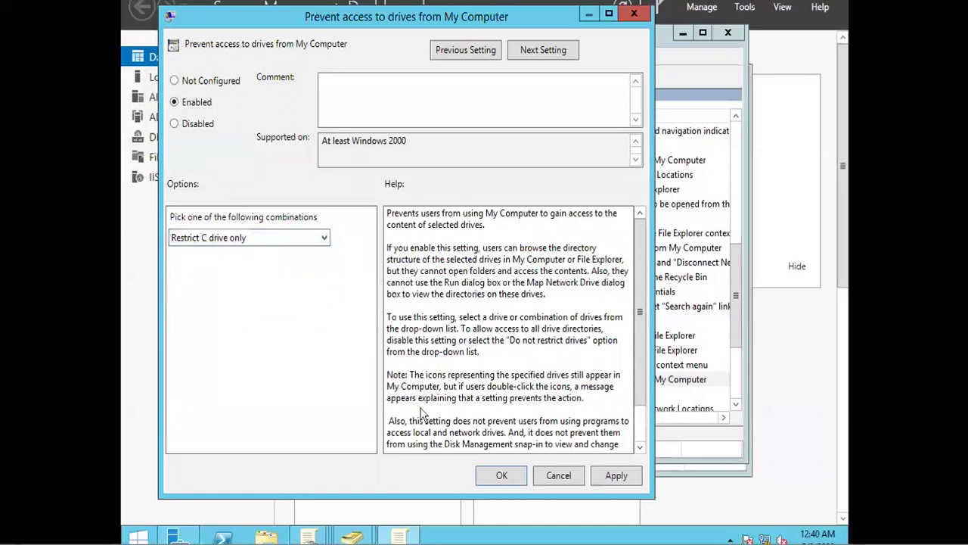
left_click(501, 476)
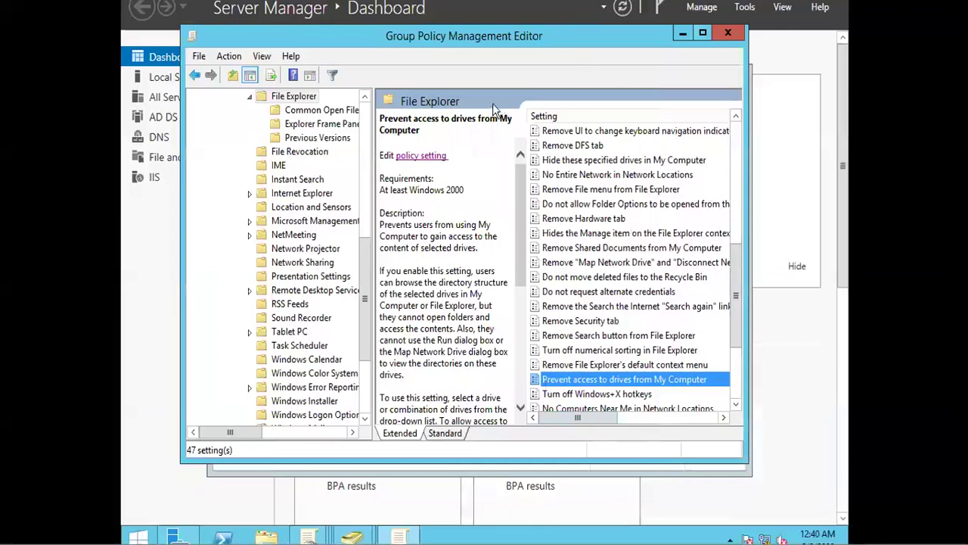
Step: Run gpupdate /force, close the Group Policy Management Editor, and exit VMware full screen
key("super+r")
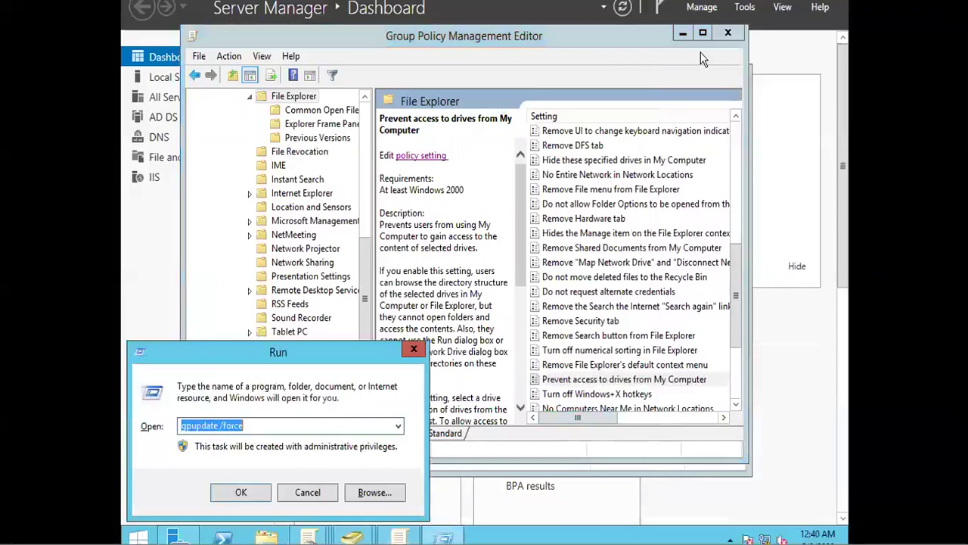
type("gp")
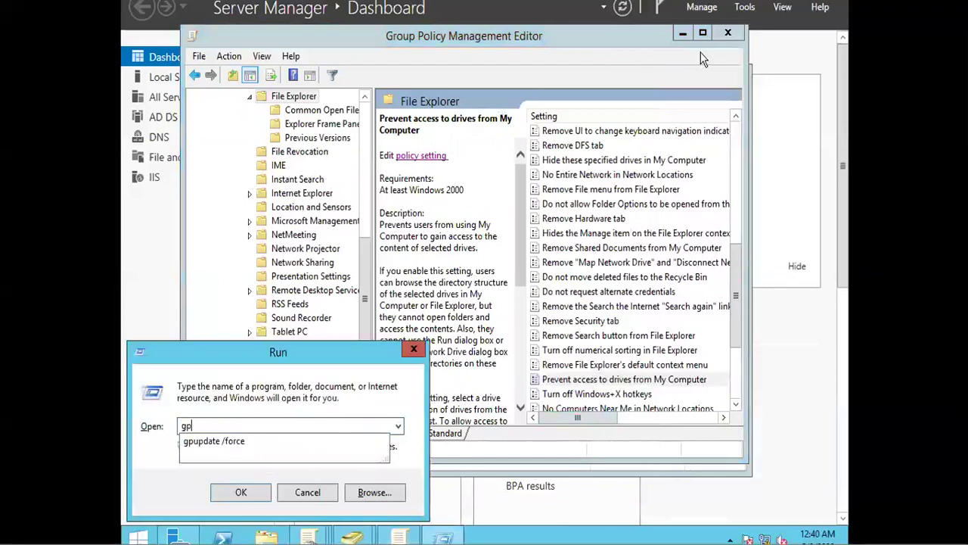
type("update /force")
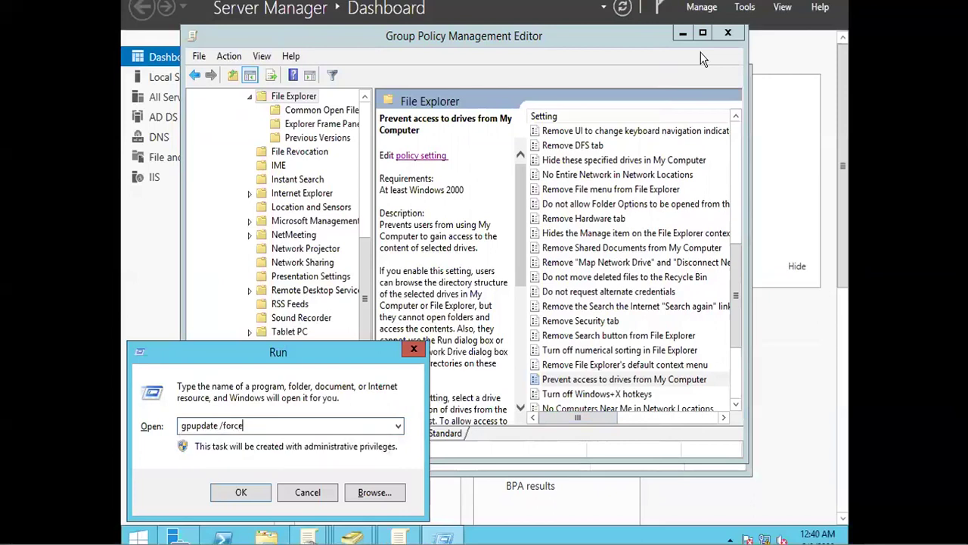
key("Return")
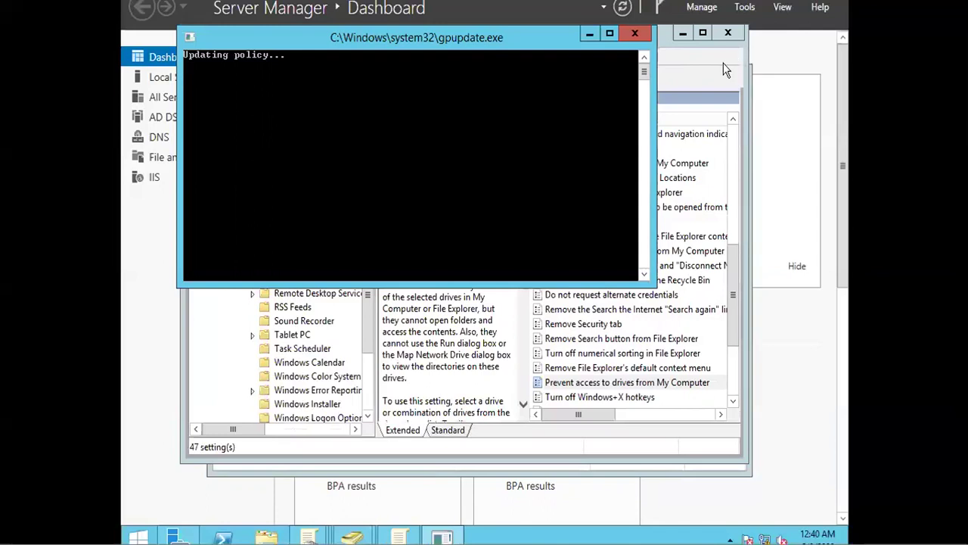
left_click(727, 34)
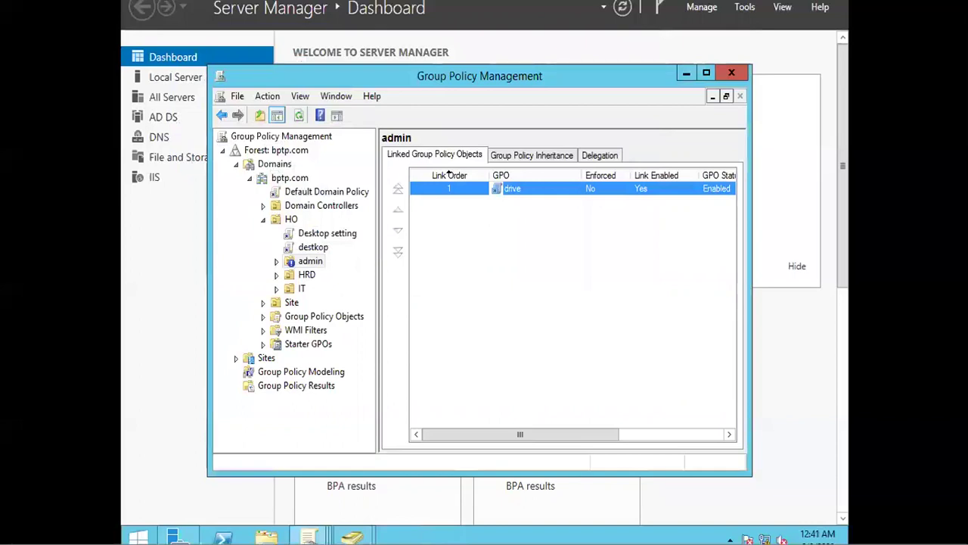
key("ctrl+alt+Return")
Step: Sign in to the Windows 7 VM as the second domain user with the account password
left_click(327, 46)
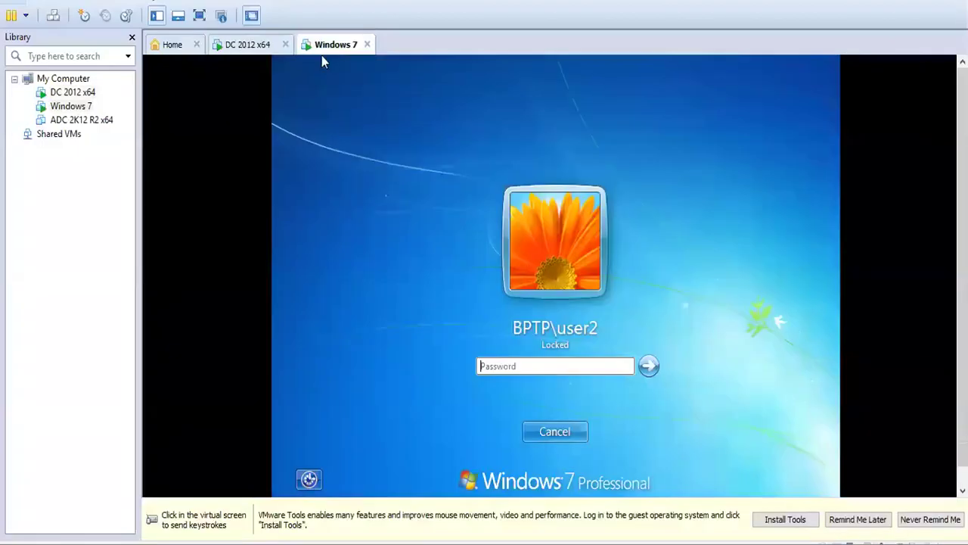
left_click(539, 367)
type("password")
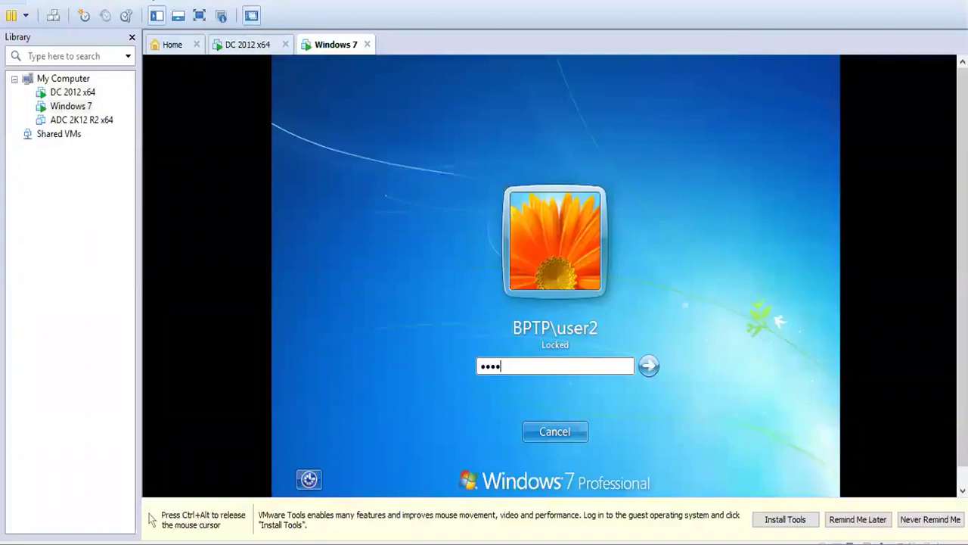
type("1")
key("Return")
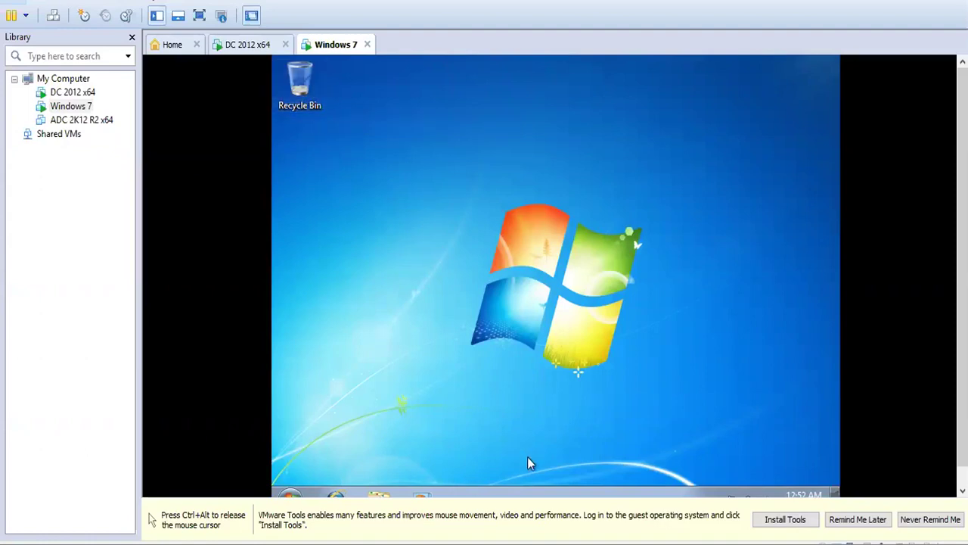
right_click(513, 491)
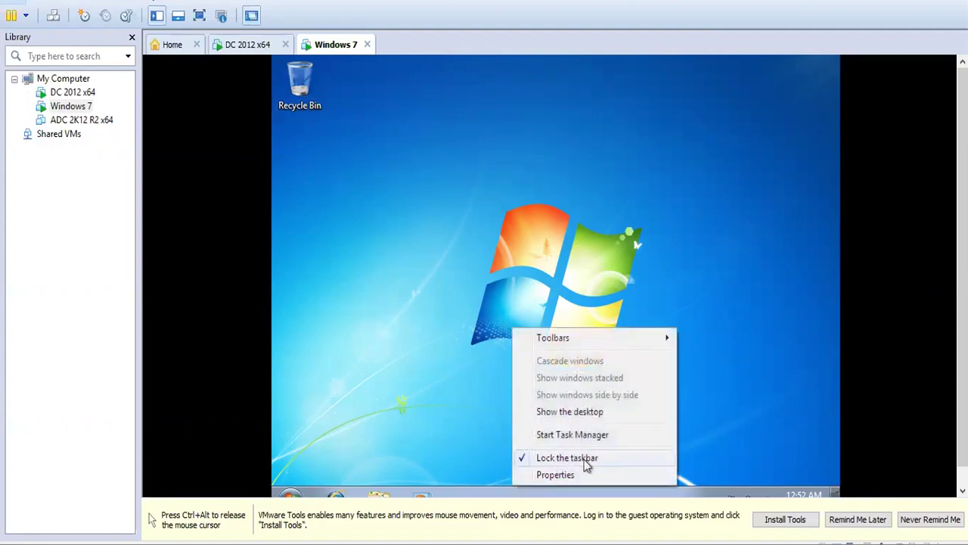
left_click(410, 403)
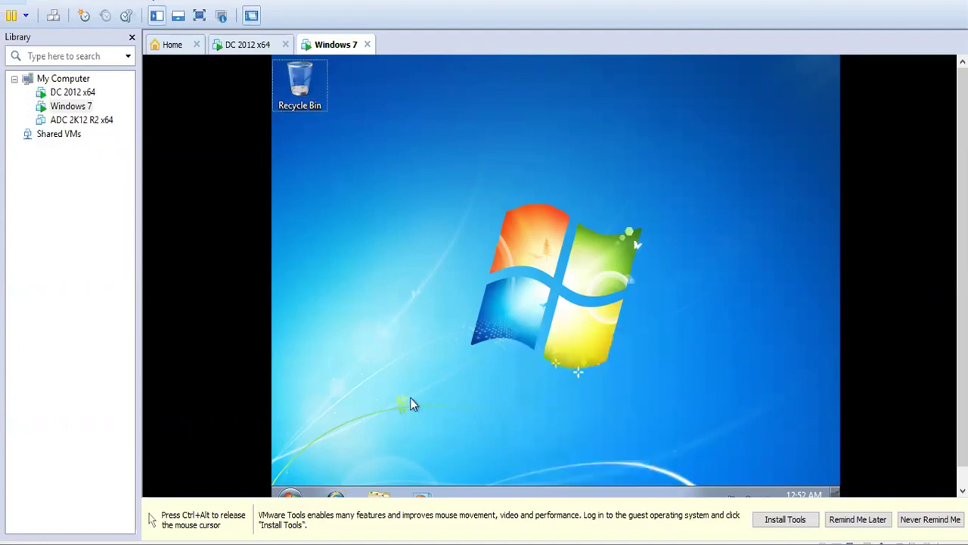
key("super+r")
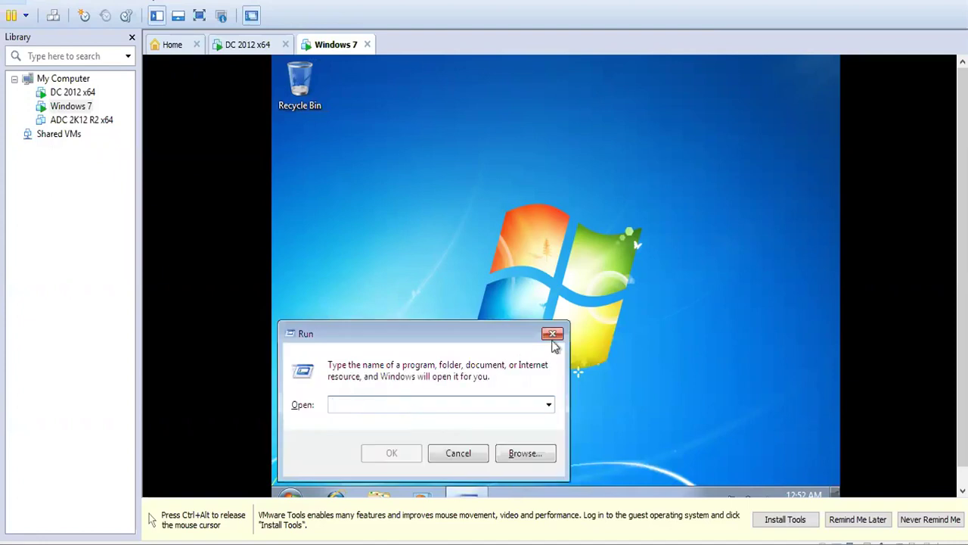
left_click(552, 333)
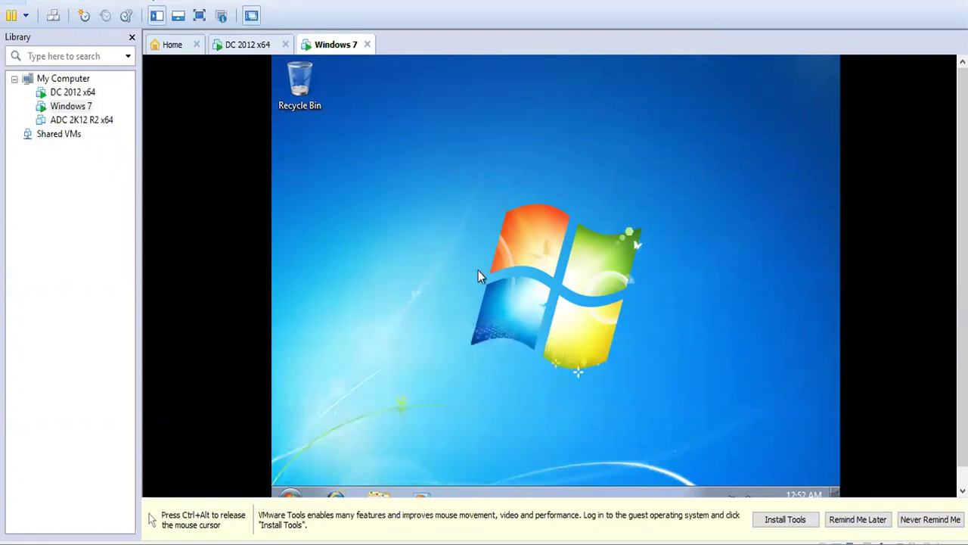
key("super")
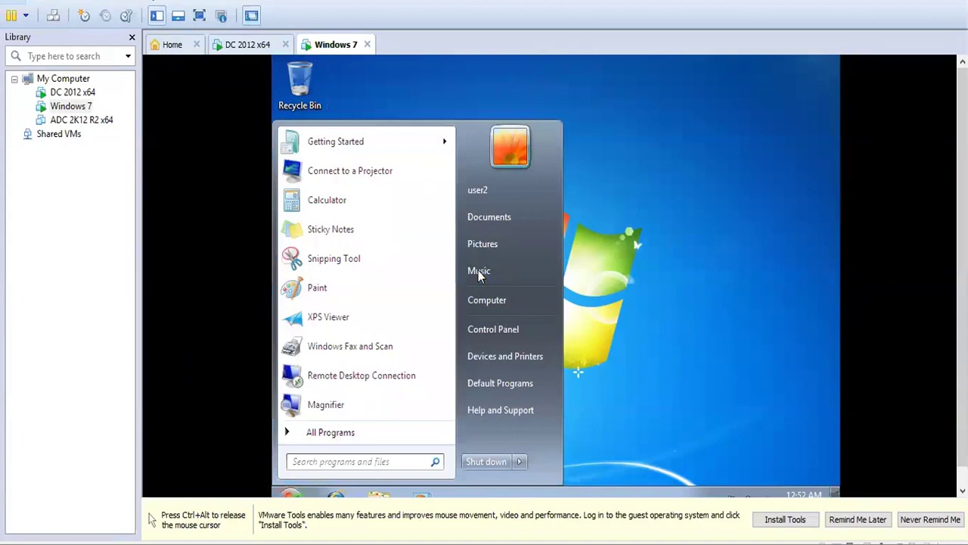
left_click(514, 301)
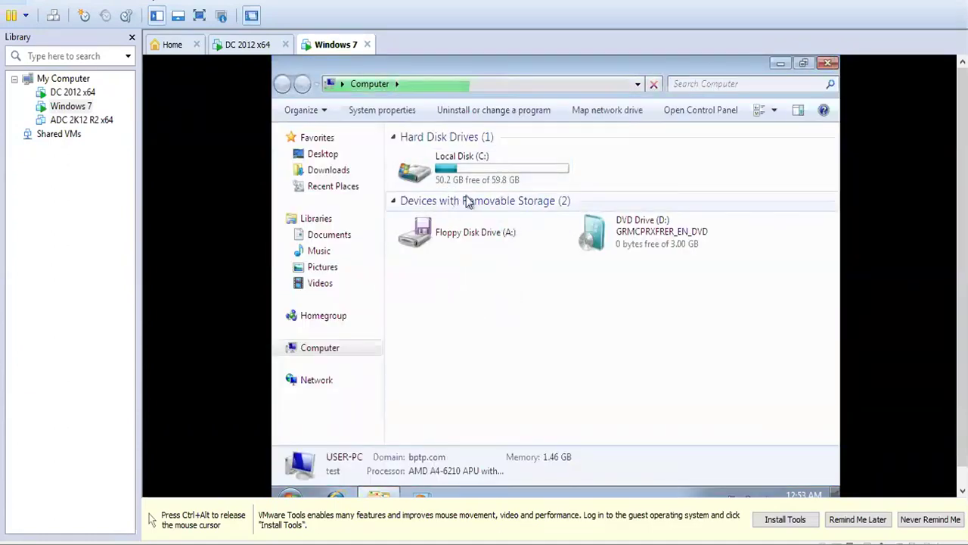
double_click(492, 183)
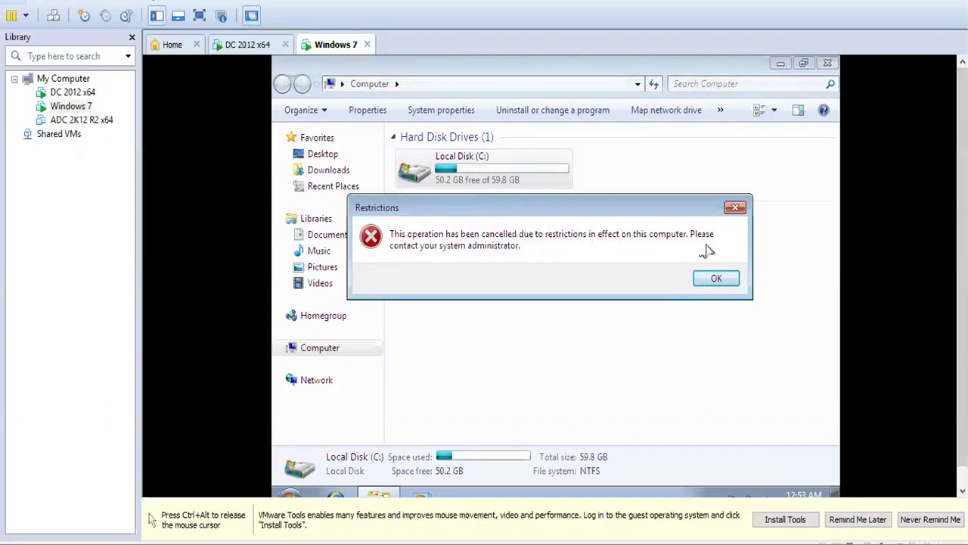
left_click(716, 278)
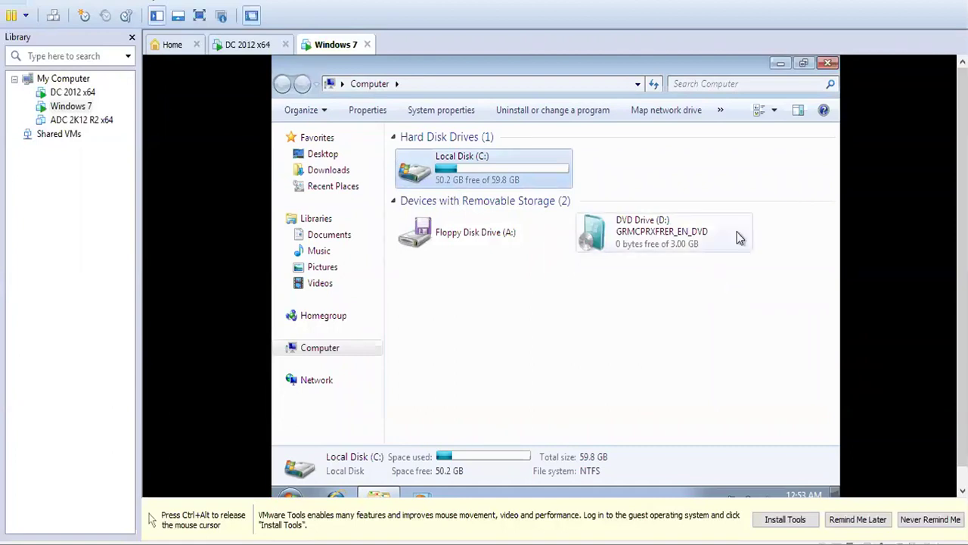
left_click(828, 63)
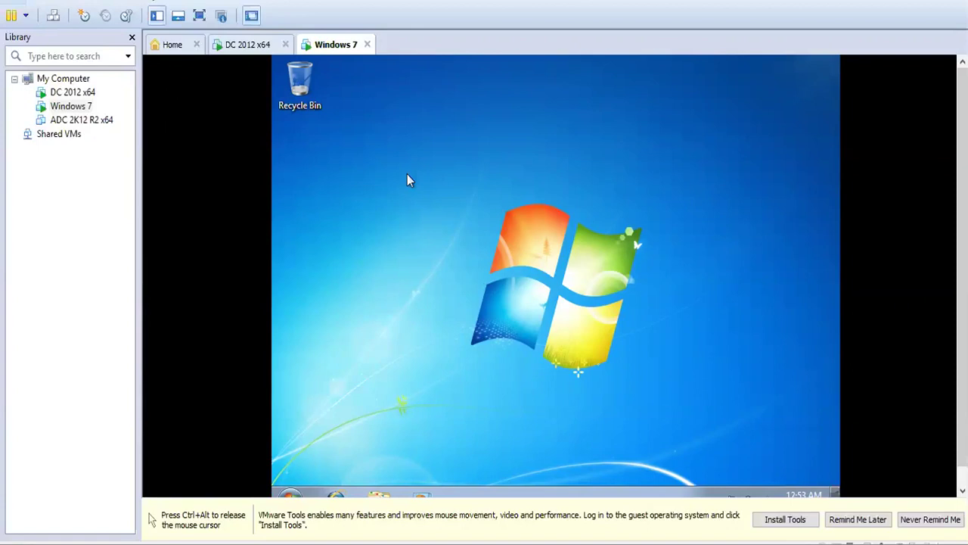
key("ctrl+alt")
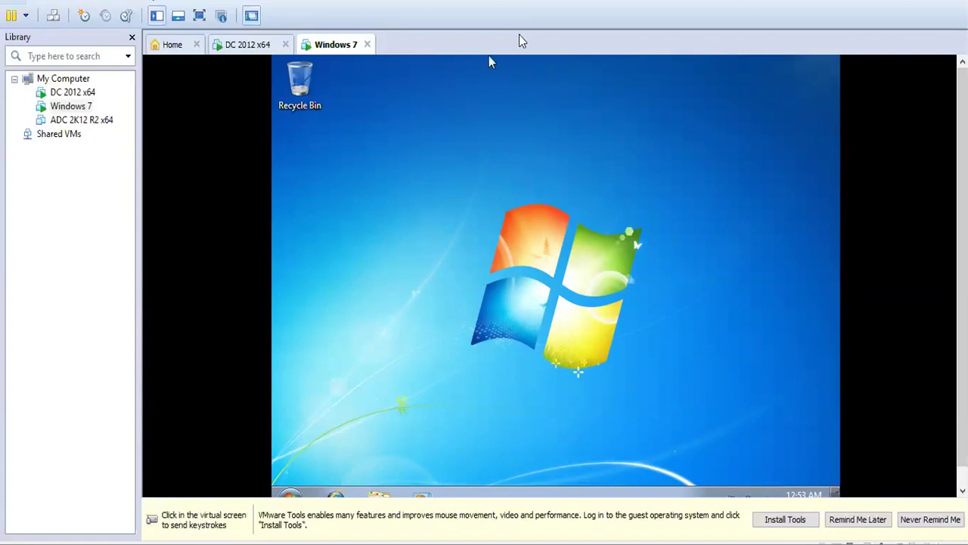